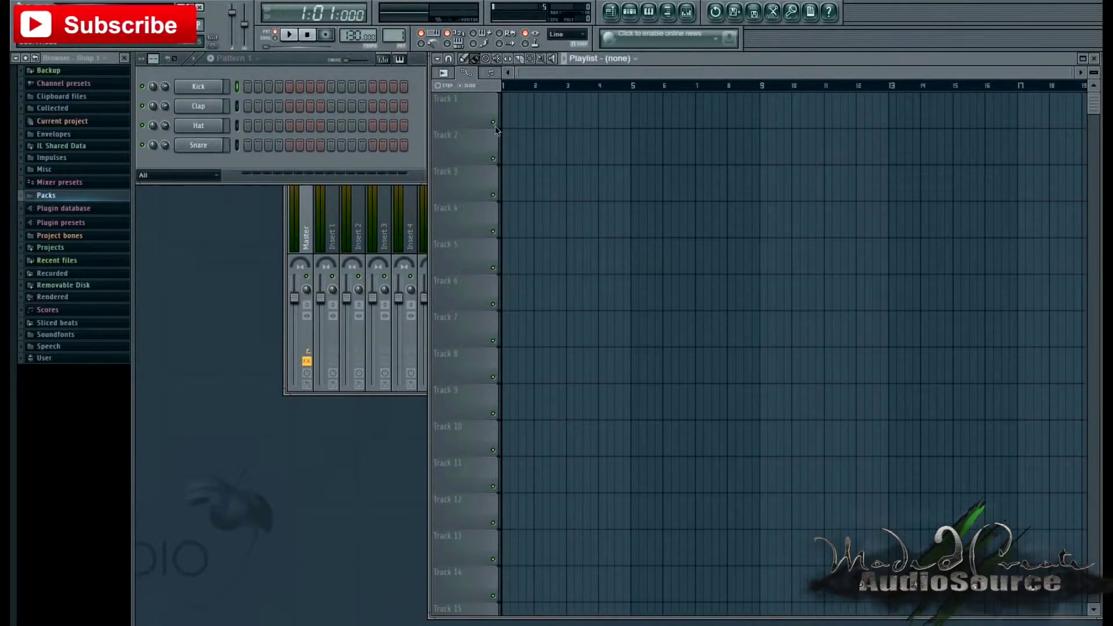
# - Set the tempo to 90 and program the Kick on steps 1, 7 and 11 with the Clap on steps 5 and 13
pyautogui.moveTo(353, 36)
pyautogui.mouseDown()
pyautogui.moveTo(351, 152)
pyautogui.moveTo(349, 40)
pyautogui.mouseUp()
pyautogui.click(247, 86)
pyautogui.click(290, 107)
pyautogui.click(310, 87)
pyautogui.click(351, 87)
pyautogui.click(372, 106)
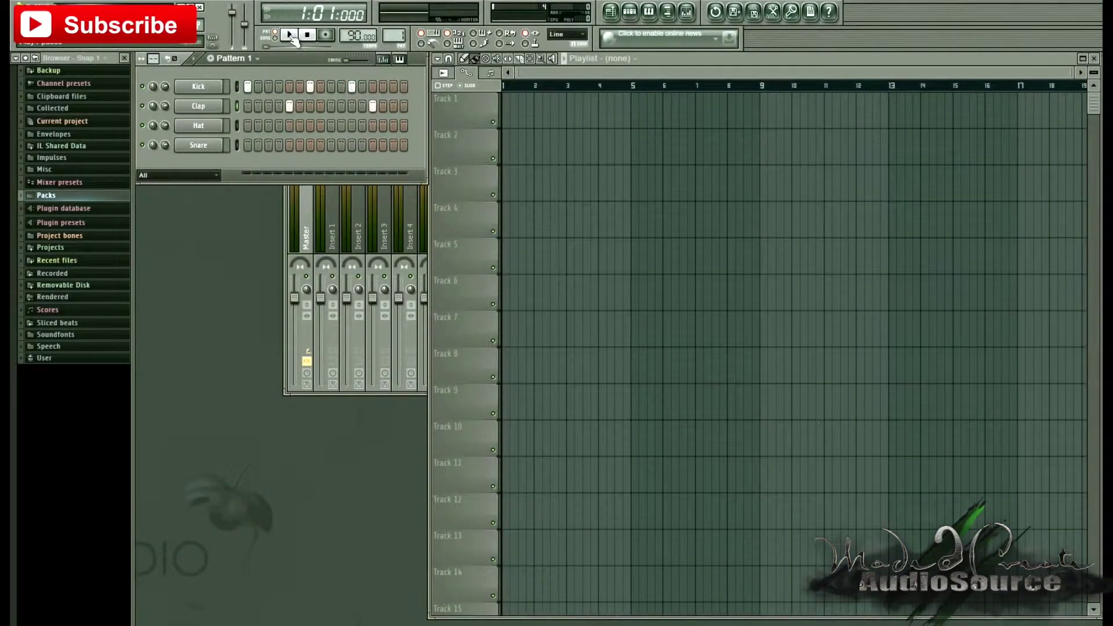
pyautogui.click(291, 35)
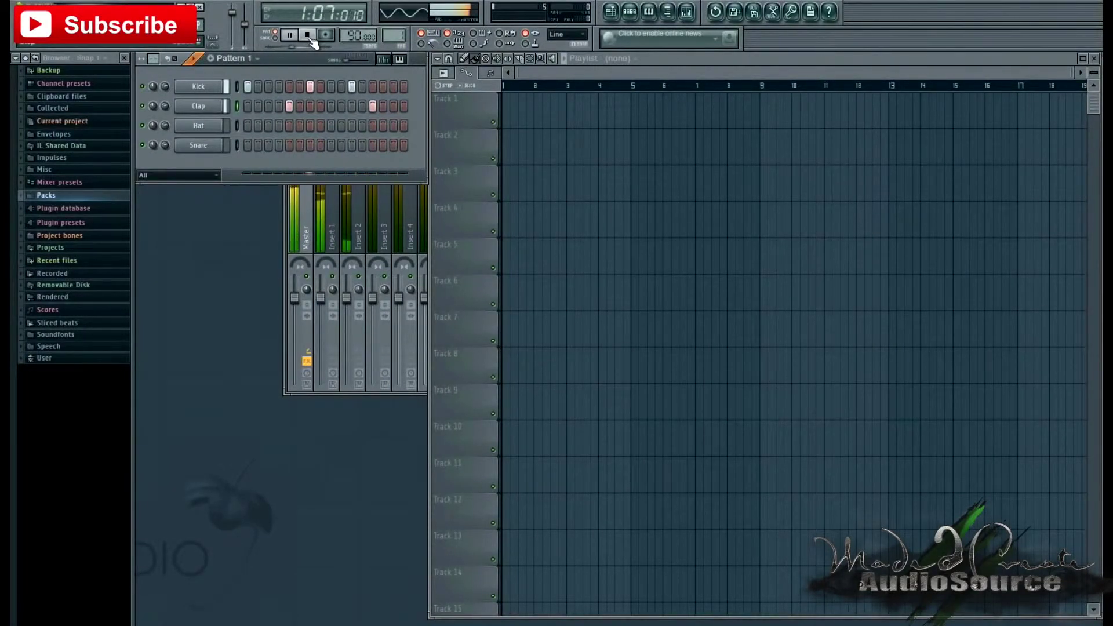
pyautogui.click(307, 36)
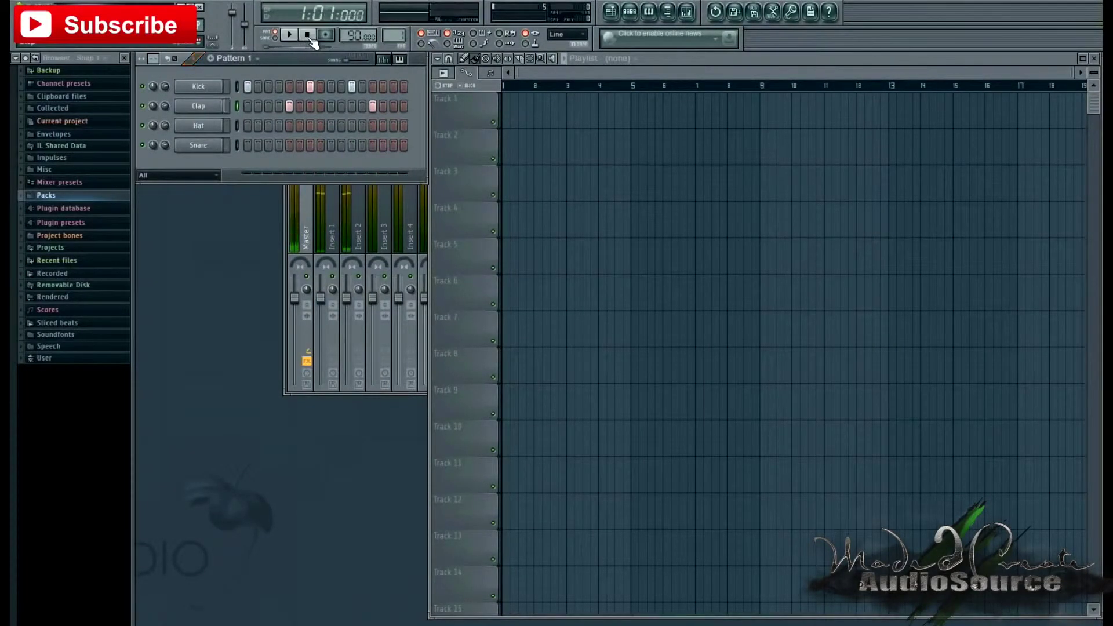
# - Replace the Kick channel's sample with GSReal Kick from the Kicks folder of the Drums packs
pyautogui.click(23, 196)
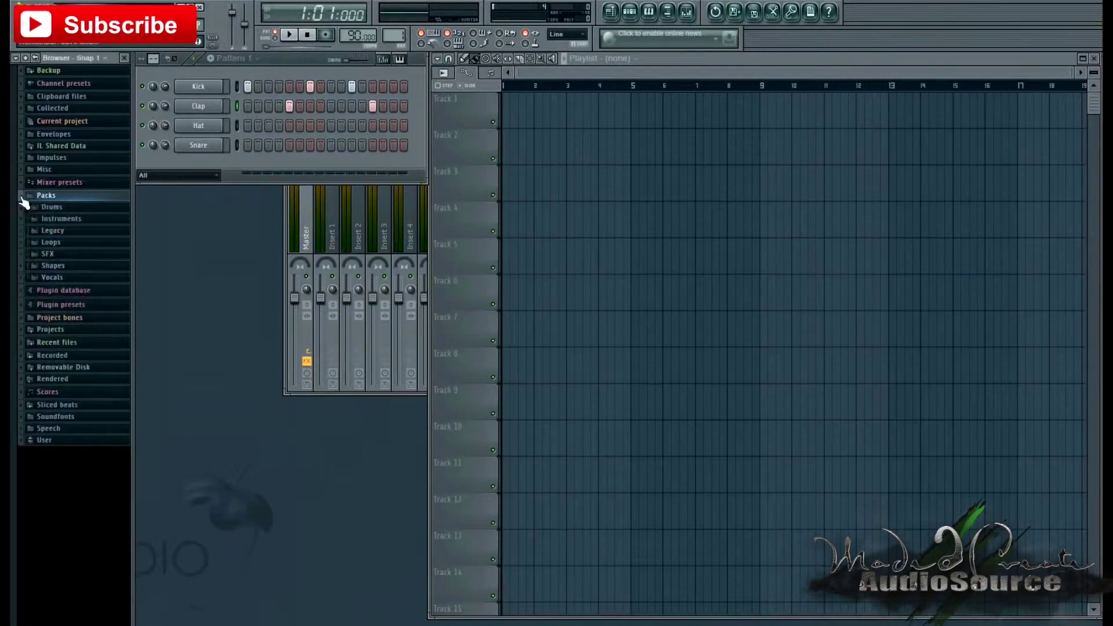
pyautogui.click(24, 209)
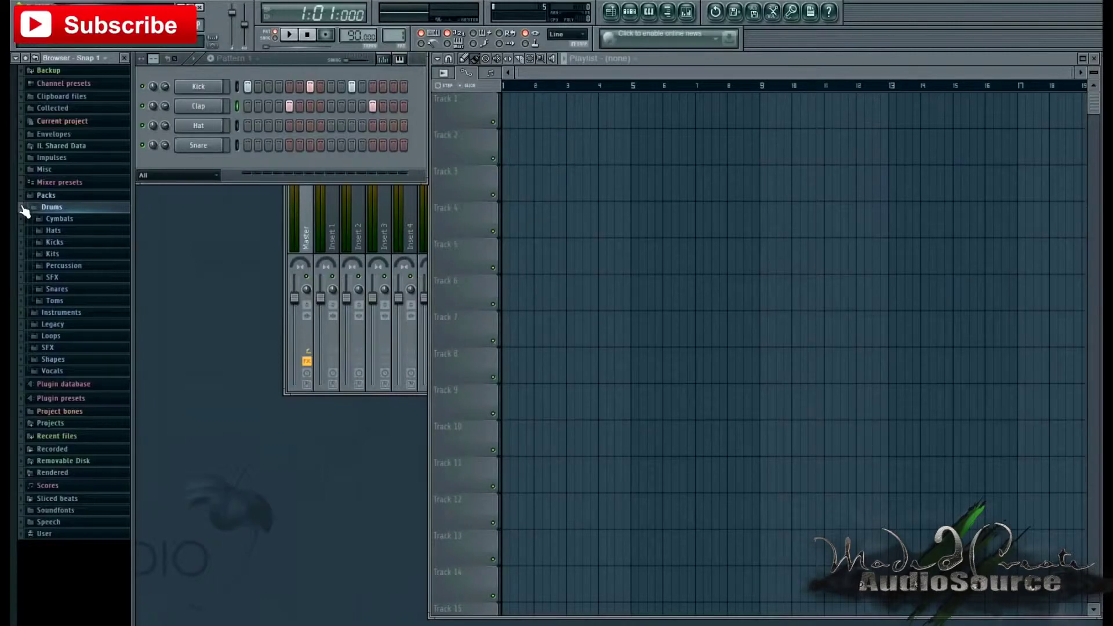
pyautogui.click(32, 243)
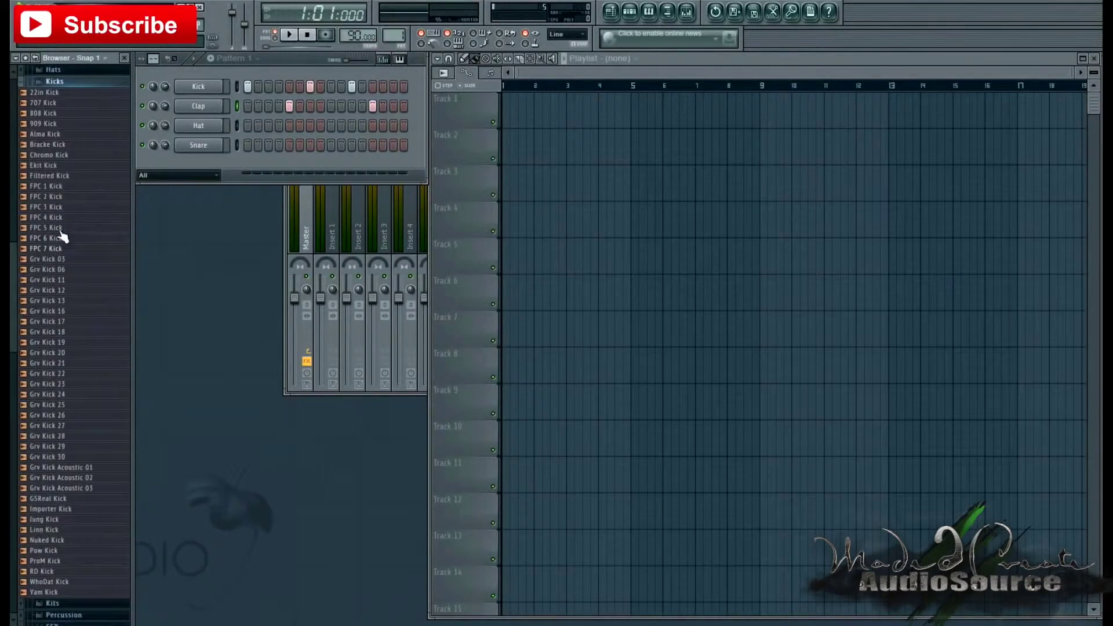
pyautogui.click(55, 508)
pyautogui.moveTo(49, 497); pyautogui.dragTo(203, 83)
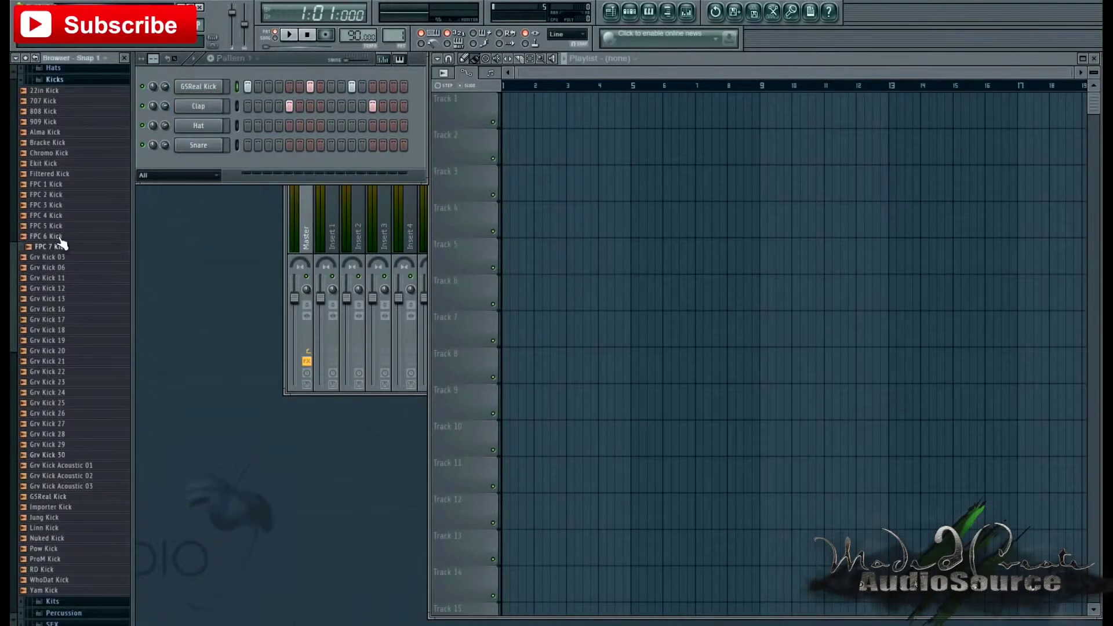
# - Add FPC 7 Kick as a new channel above GSReal Kick with hits on steps 1, 7 and 11, and play the pattern
pyautogui.click(58, 239)
pyautogui.click(57, 246)
pyautogui.moveTo(58, 246); pyautogui.dragTo(253, 89)
pyautogui.click(258, 86)
pyautogui.click(248, 86)
pyautogui.click(310, 86)
pyautogui.click(352, 85)
pyautogui.click(288, 35)
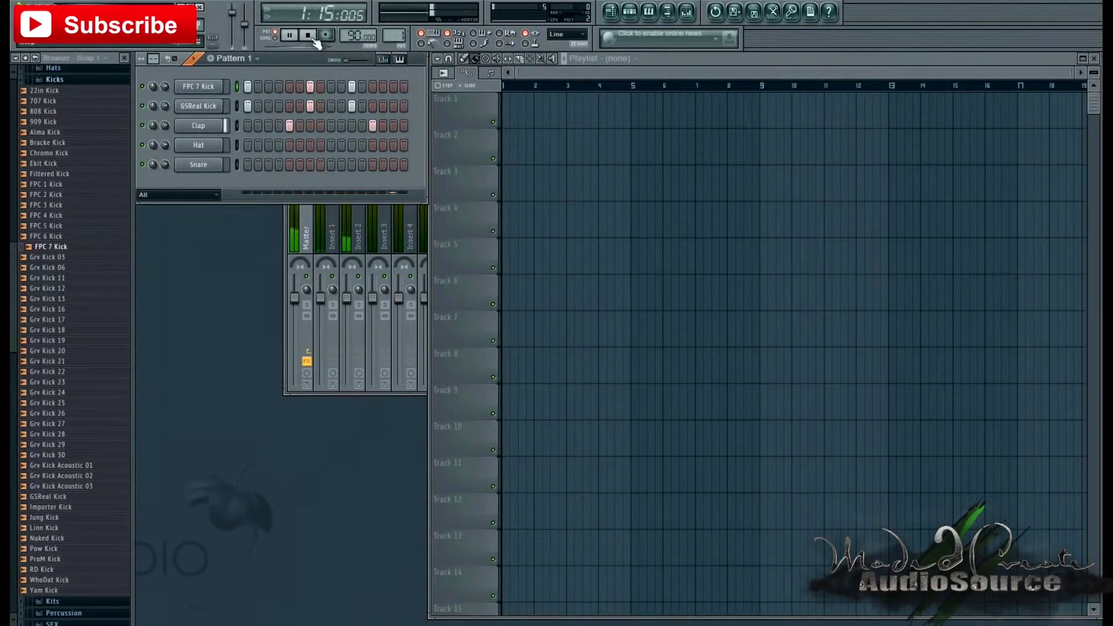
pyautogui.click(308, 35)
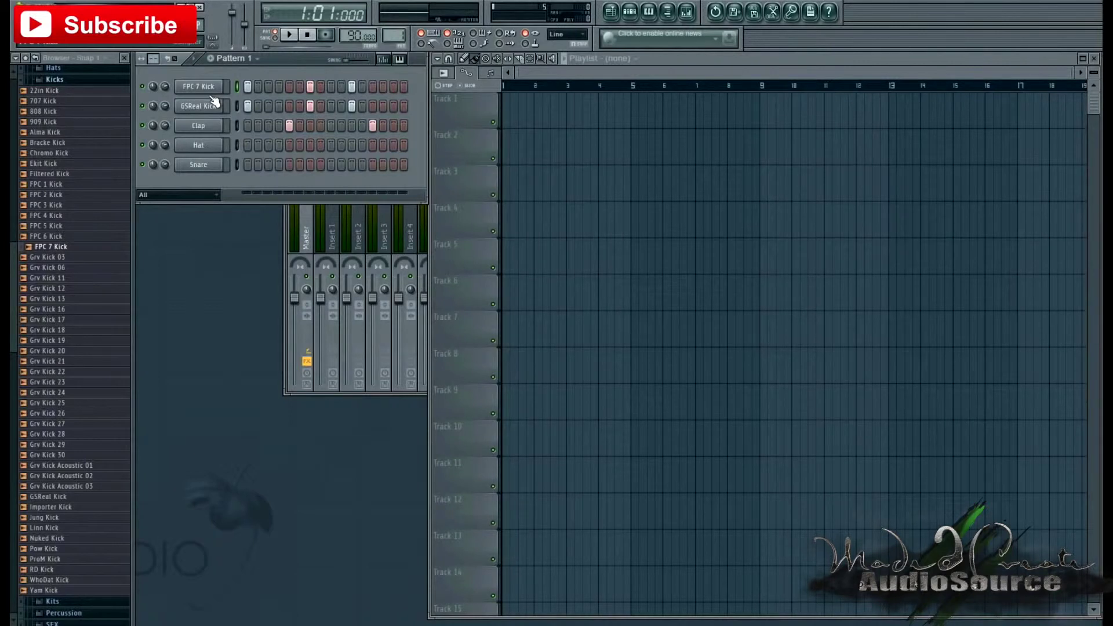
# - Add the RD Tamb 2 sample from the Percussion folder as a new channel at the end of the pattern
pyautogui.click(68, 80)
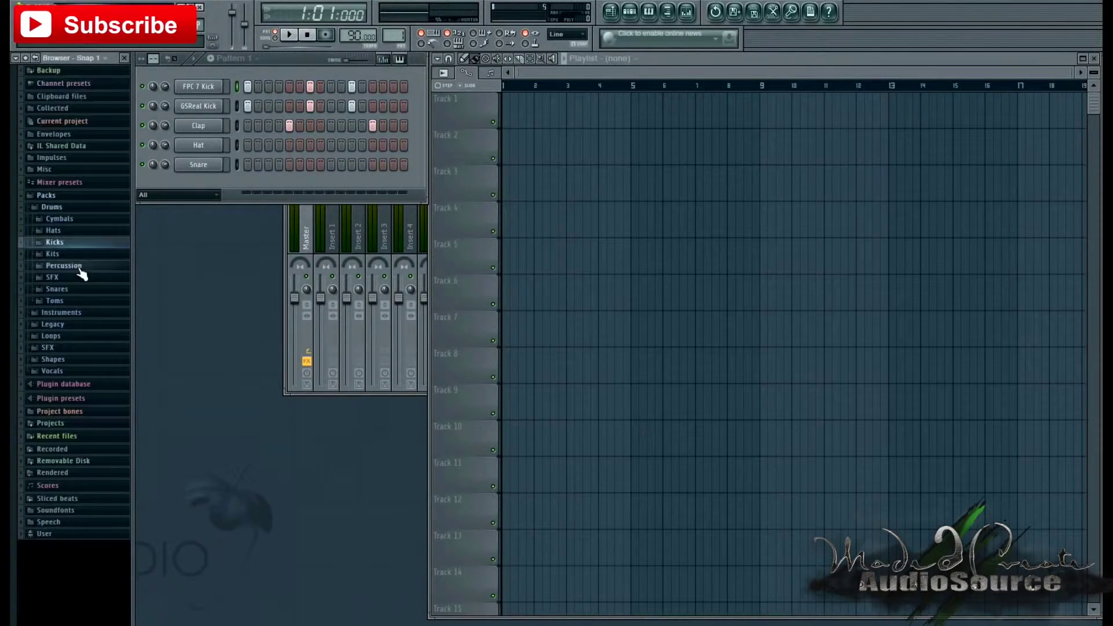
pyautogui.click(81, 268)
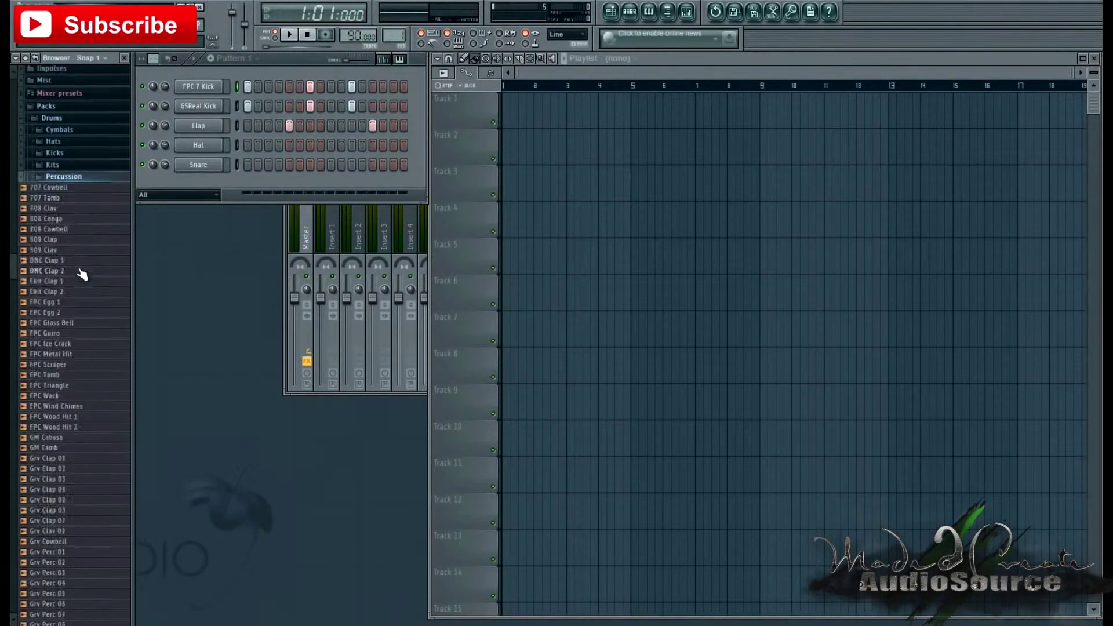
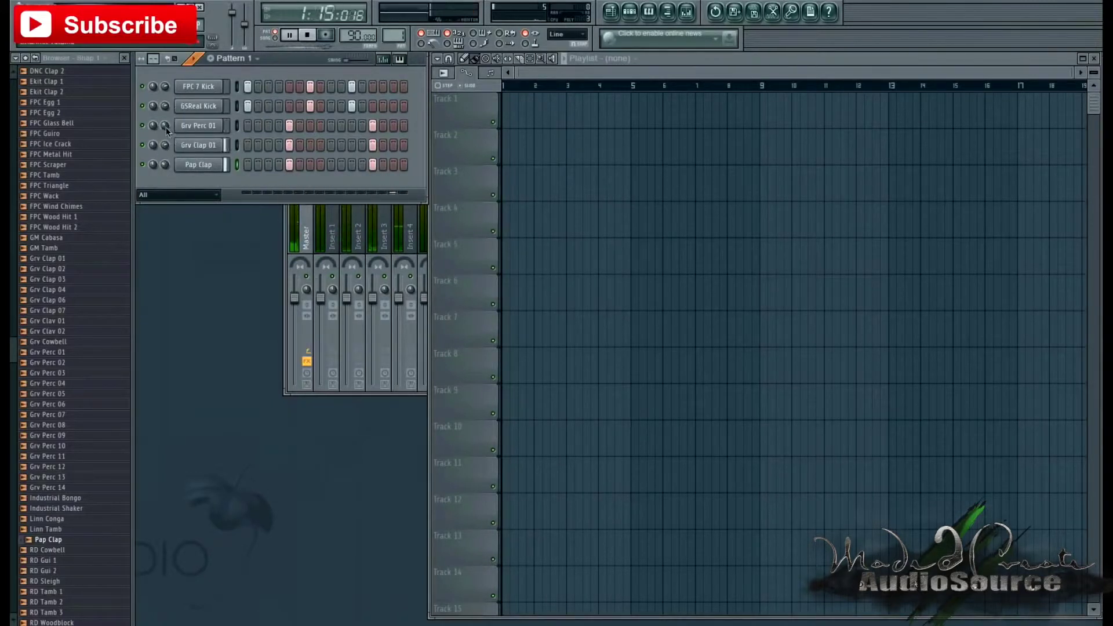
pyautogui.click(307, 35)
pyautogui.scroll(-3, 56, 576)
pyautogui.moveTo(56, 576); pyautogui.dragTo(227, 186)
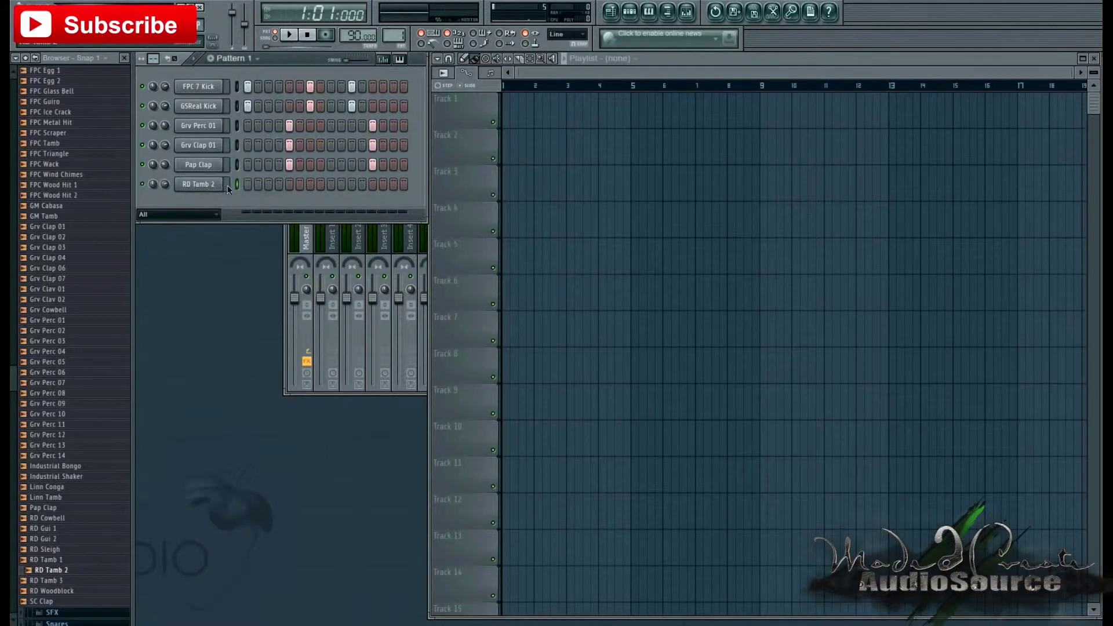
# - Program RD Tamb 2 on steps 1, 3, 5, 7, 9, 11 and 15 while the pattern plays
pyautogui.click(288, 35)
pyautogui.click(310, 184)
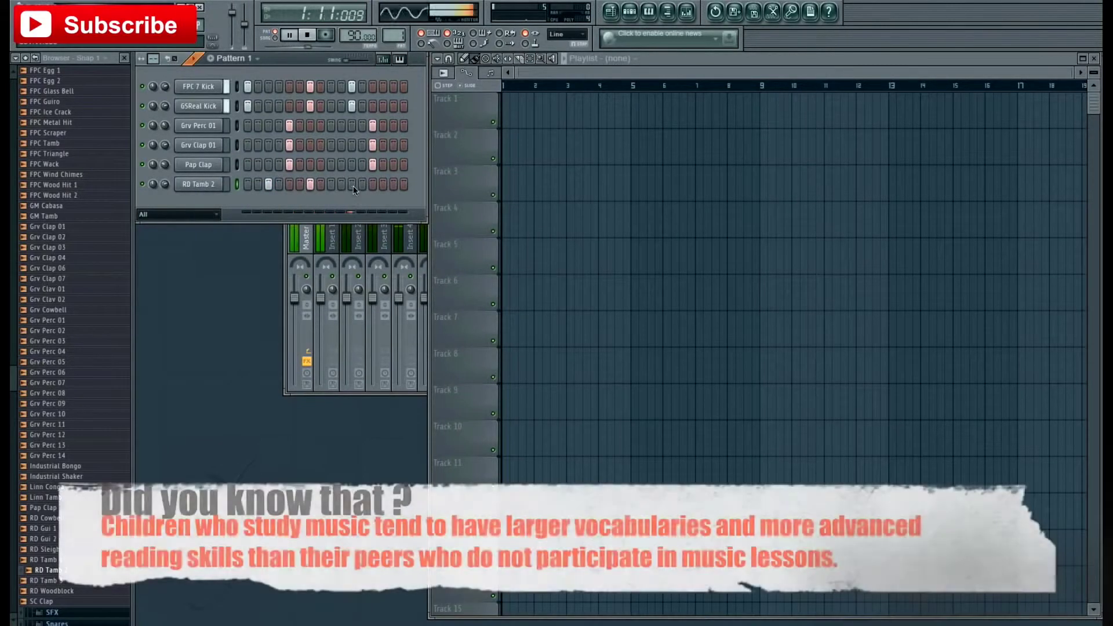
pyautogui.click(352, 184)
pyautogui.click(394, 184)
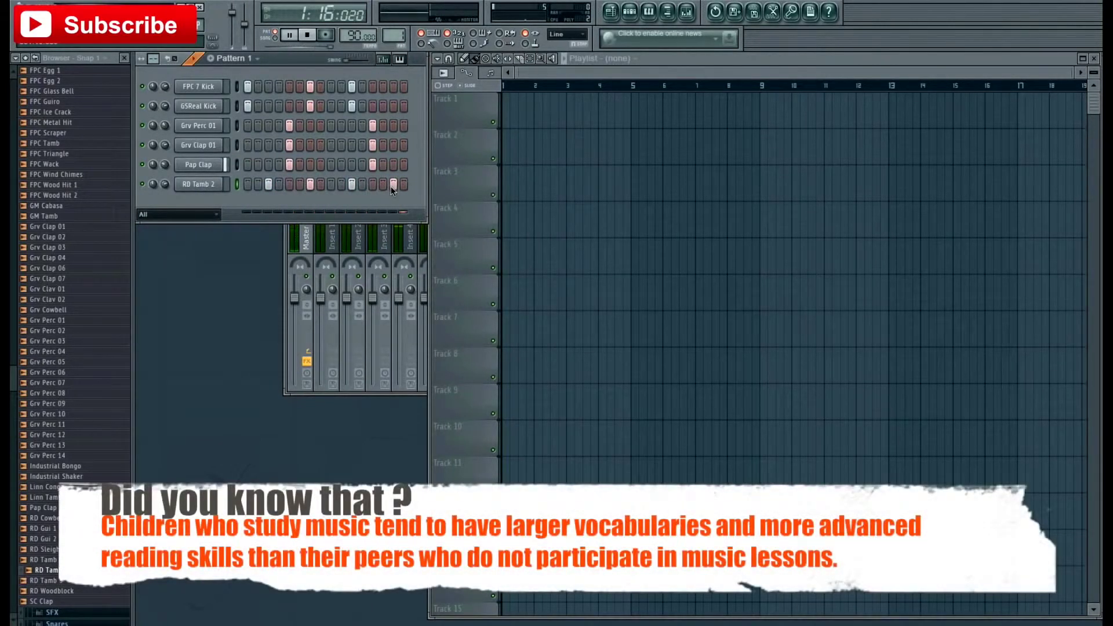
pyautogui.click(331, 183)
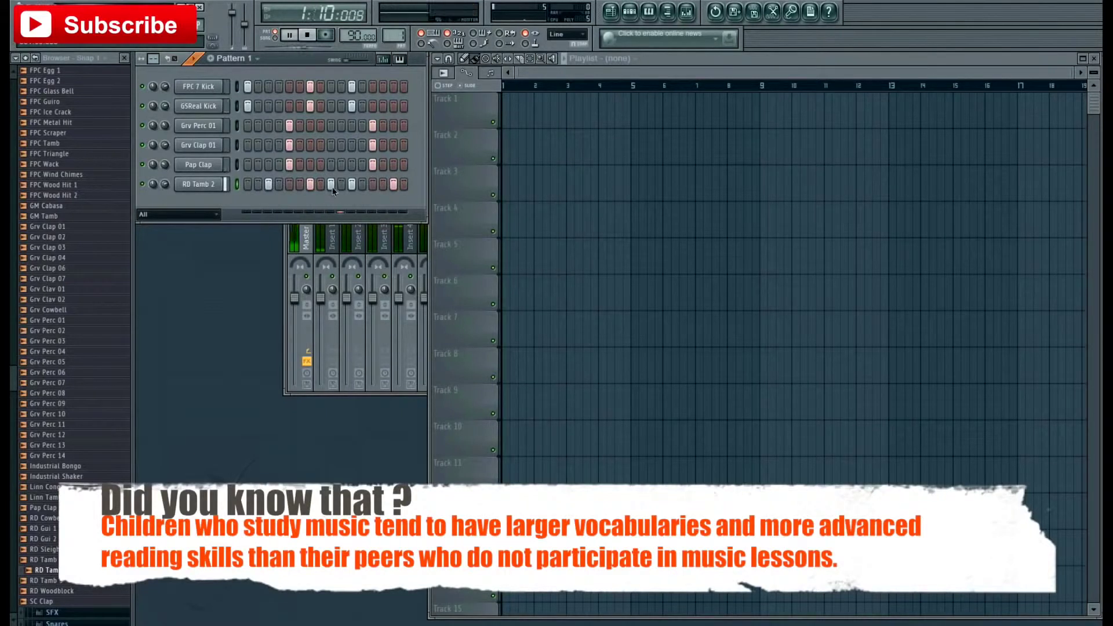
pyautogui.click(289, 183)
pyautogui.click(248, 184)
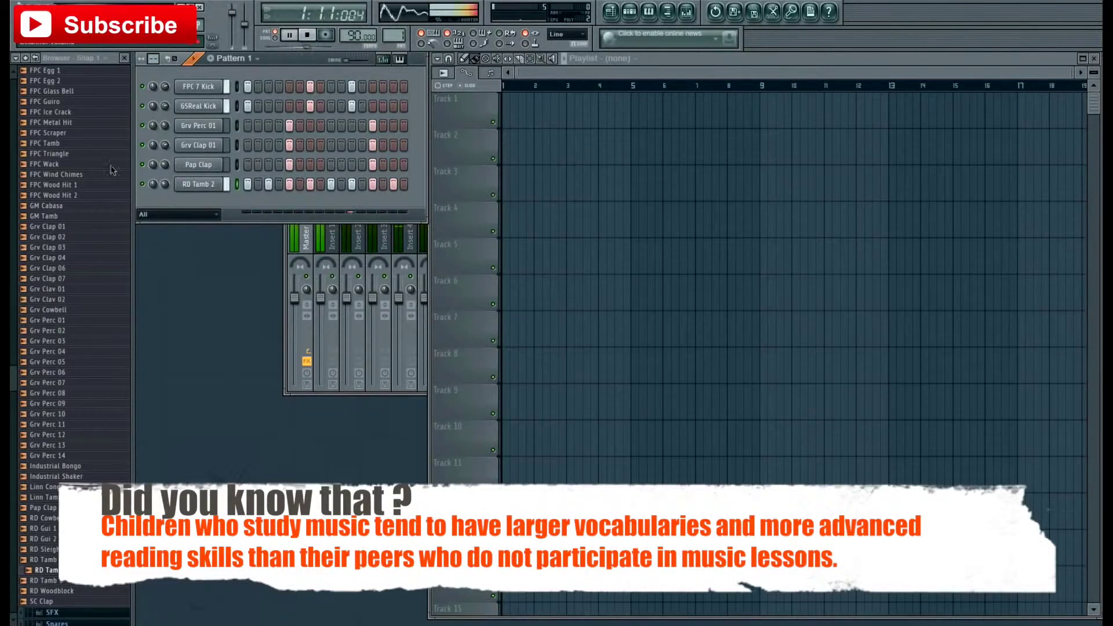
# - Add Grv CH 06 from the Hats folder as a new channel, fill all 16 of its steps and play the pattern
pyautogui.scroll(6, 20, 115)
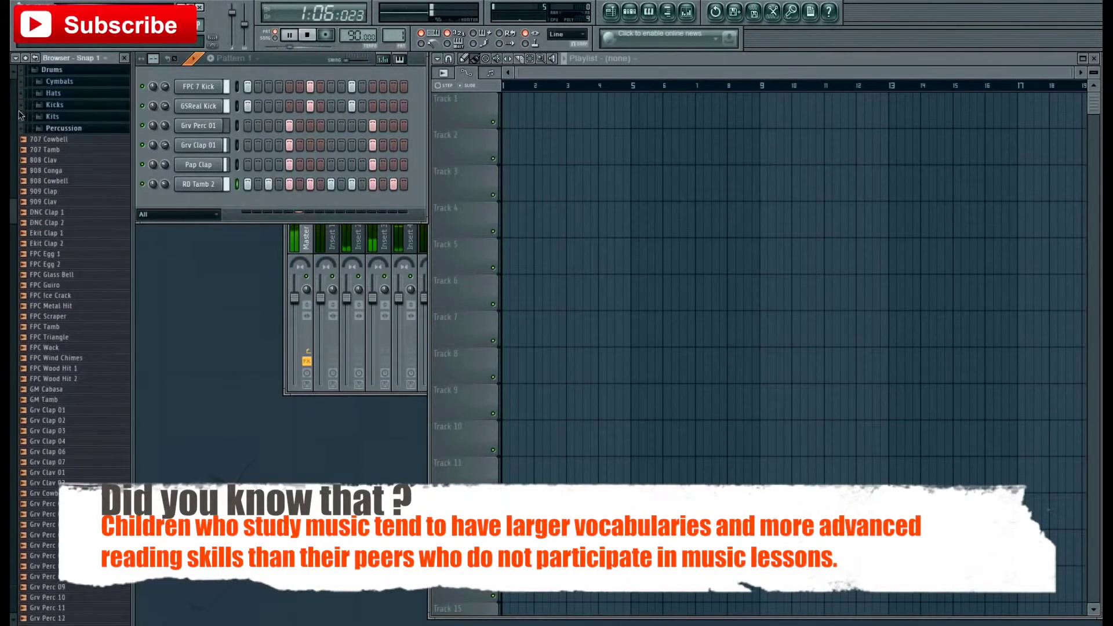
pyautogui.click(58, 128)
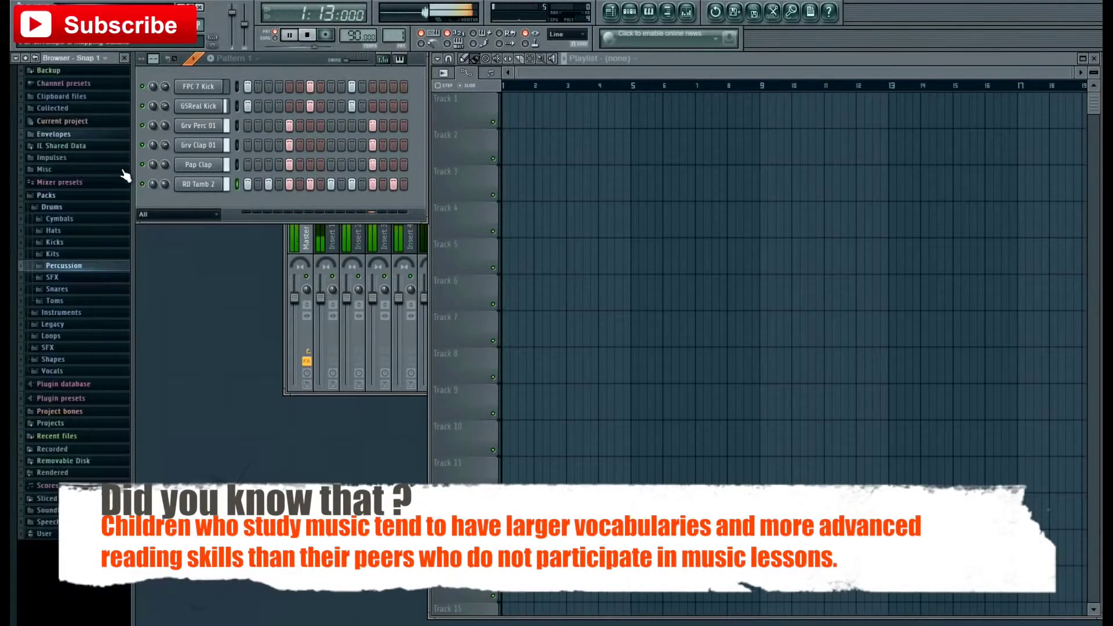
pyautogui.click(308, 35)
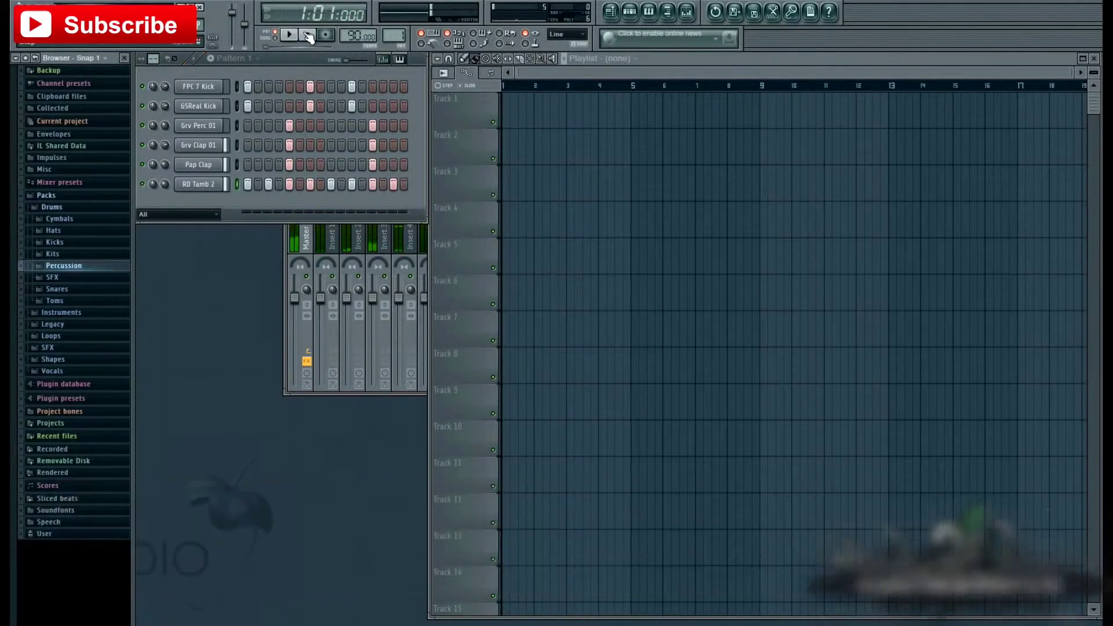
pyautogui.click(53, 230)
pyautogui.moveTo(49, 435); pyautogui.dragTo(213, 198)
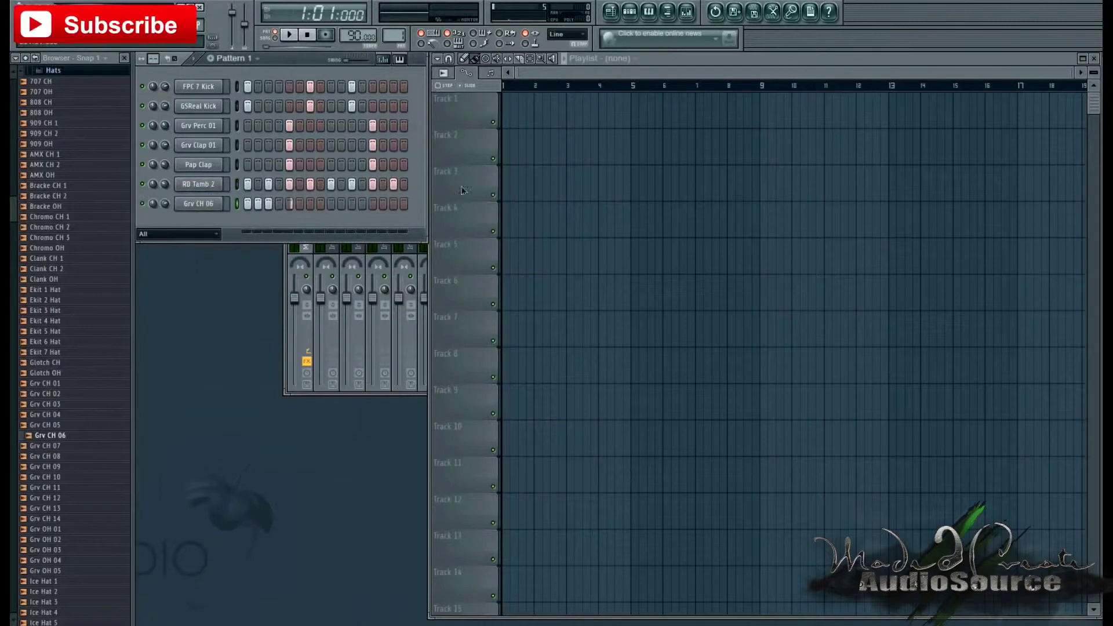
pyautogui.press('space')
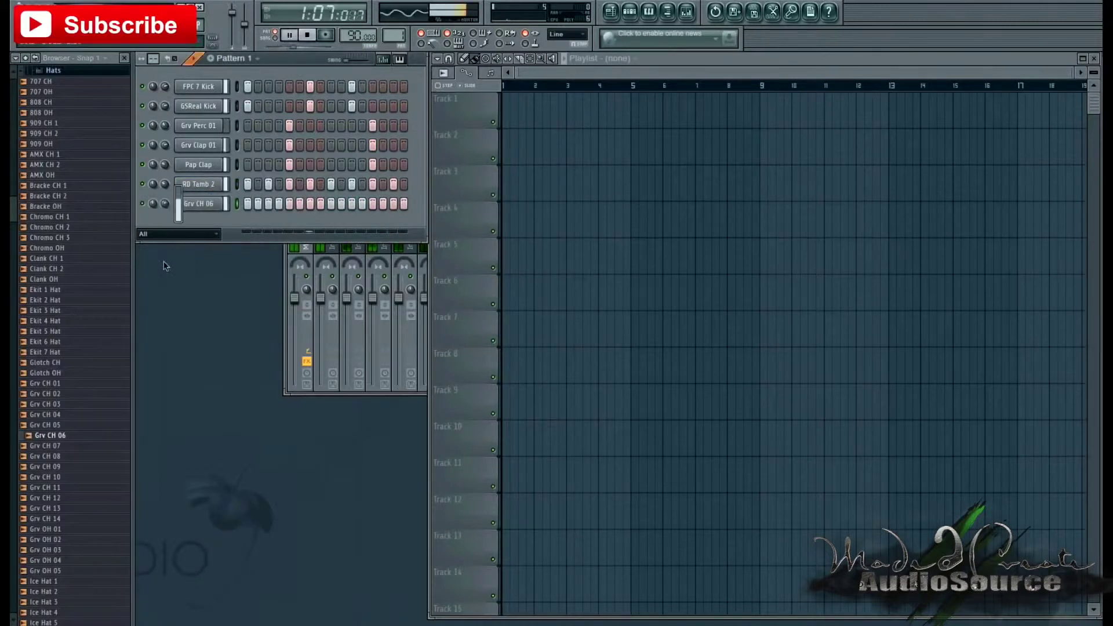
# - Preview the Grv CH 08 hat and add it as a new channel below Grv CH 06
pyautogui.click(55, 457)
pyautogui.press('space')
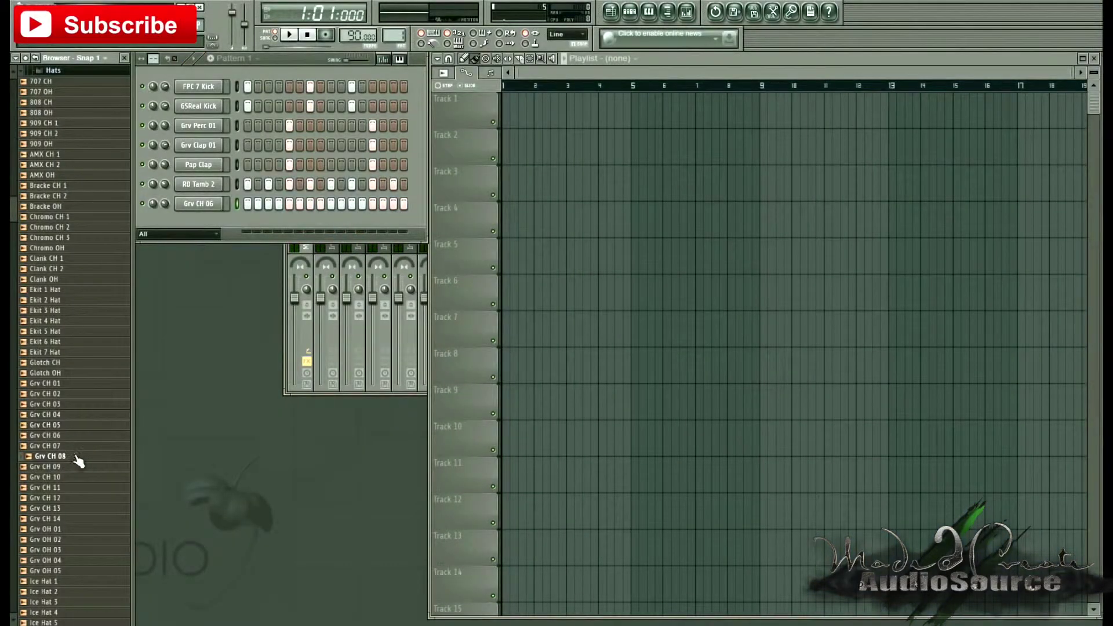
pyautogui.moveTo(78, 462); pyautogui.dragTo(223, 229)
# - Place Grv CH 08 hits on steps 1, 5, 9 and 13 and clear the same steps from Grv CH 06
pyautogui.click(248, 223)
pyautogui.rightClick(248, 204)
pyautogui.click(289, 223)
pyautogui.rightClick(289, 203)
pyautogui.click(331, 224)
pyautogui.rightClick(331, 204)
pyautogui.click(372, 223)
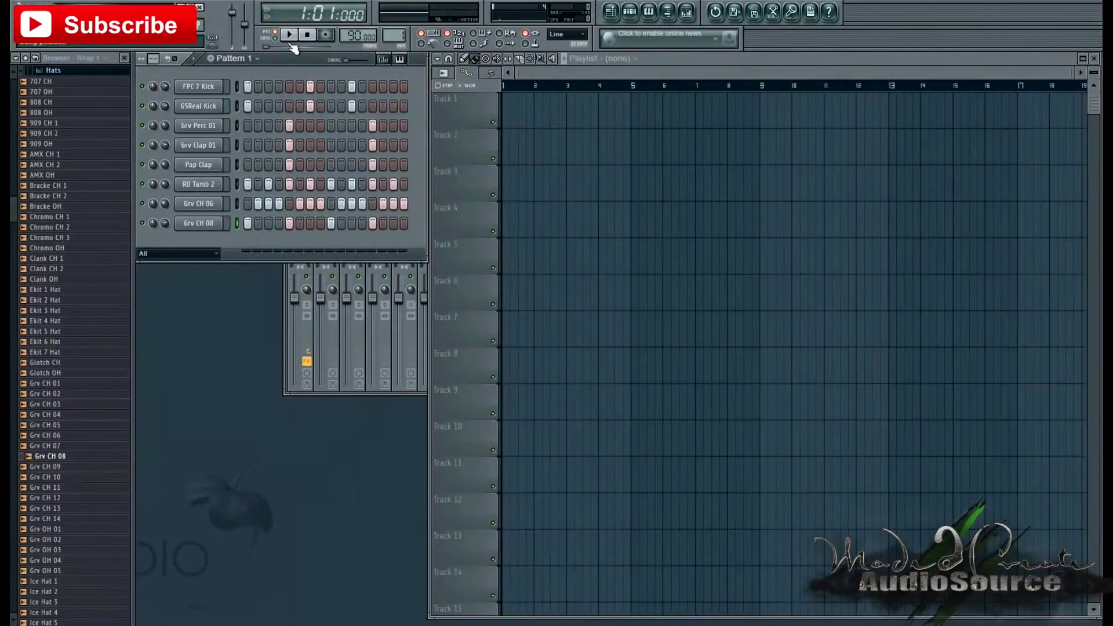
# - During playback, remove Grv CH 08 from steps 5 and 9 and put Grv CH 06 back on those steps
pyautogui.click(289, 35)
pyautogui.click(289, 126)
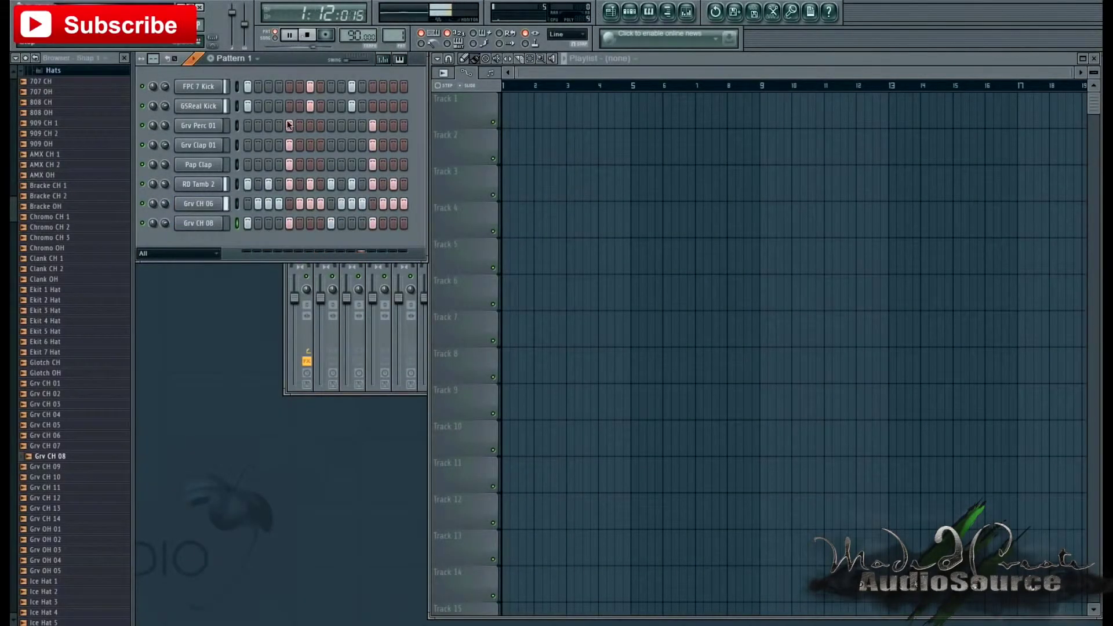
pyautogui.rightClick(289, 223)
pyautogui.click(289, 203)
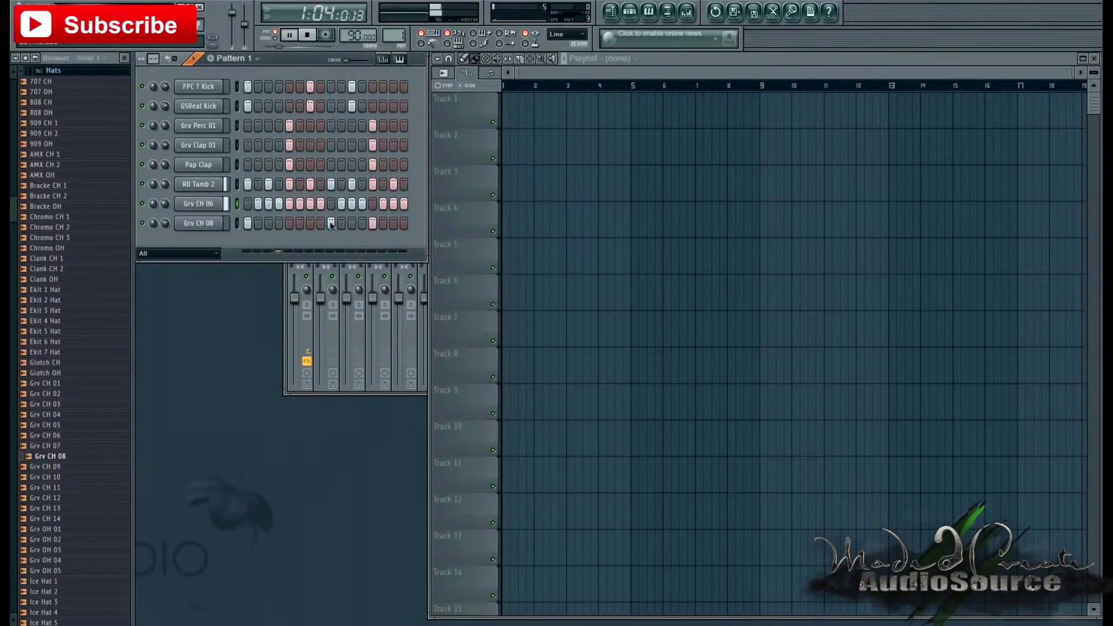
pyautogui.rightClick(331, 223)
pyautogui.click(331, 203)
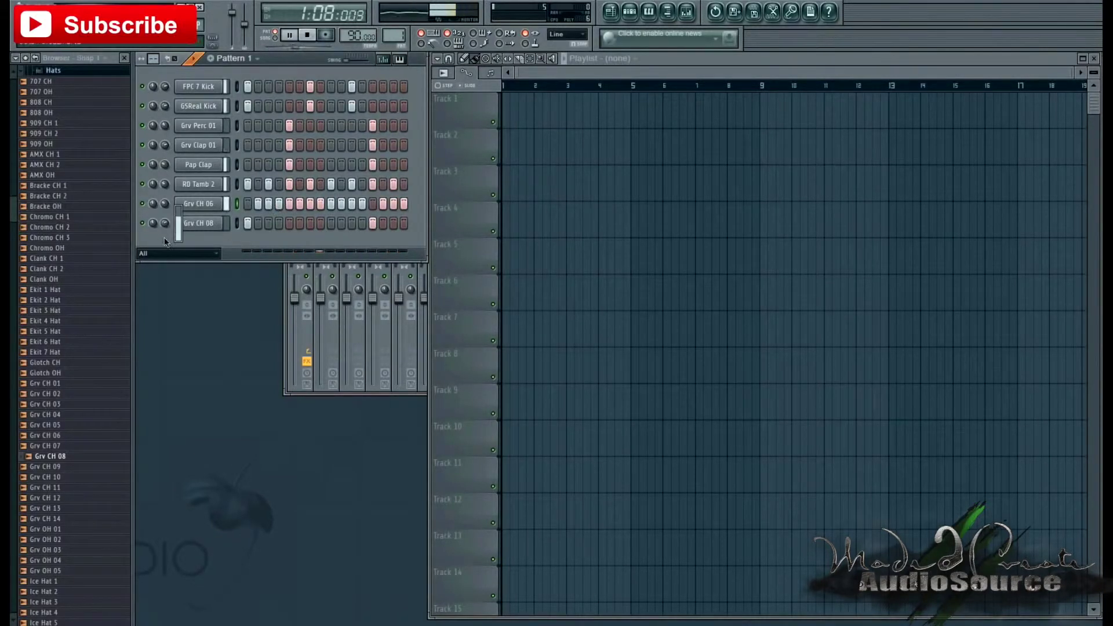
pyautogui.press('space')
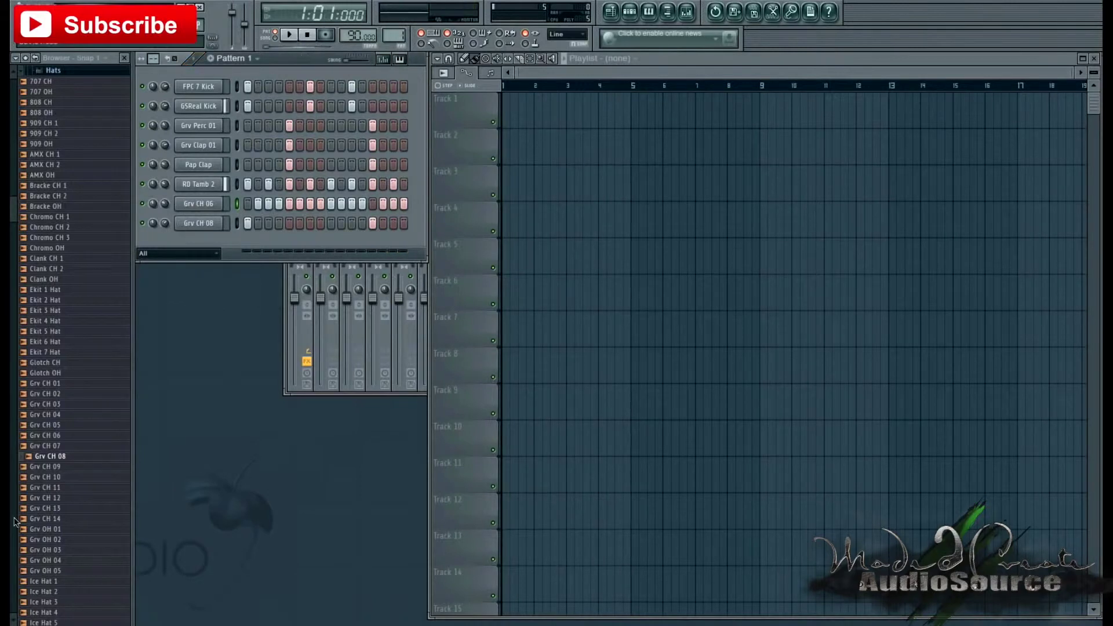
# - Add channels Grv OH 02 and Grv OH 05, programming Grv OH 02 on steps 1, 7 and 11 and Grv OH 05 on step 1
pyautogui.moveTo(45, 539); pyautogui.dragTo(208, 255)
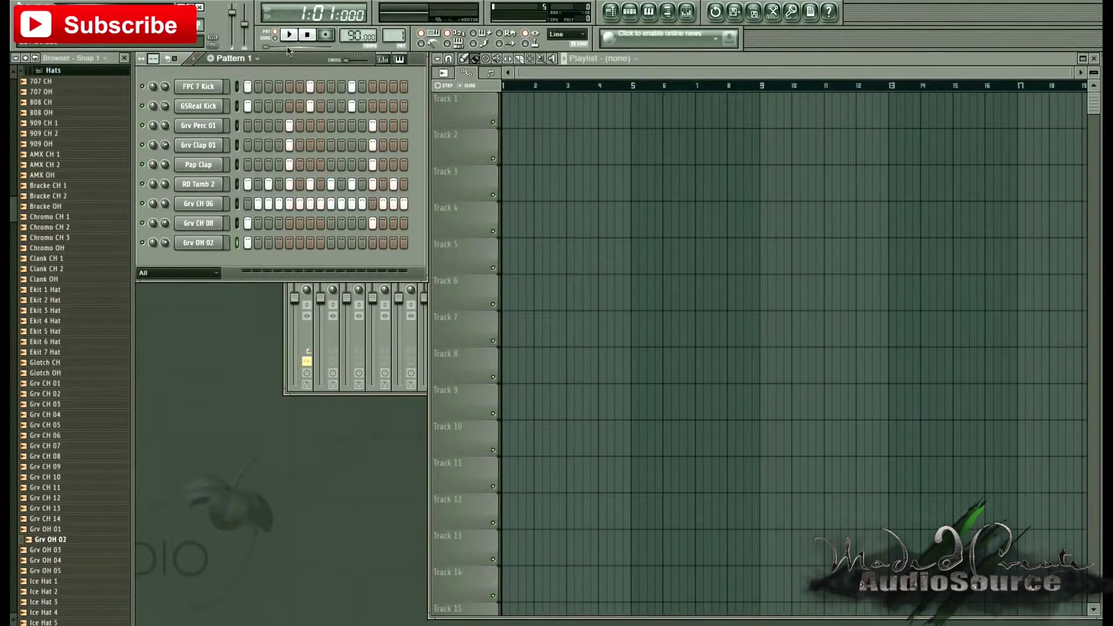
pyautogui.moveTo(45, 571); pyautogui.dragTo(214, 306)
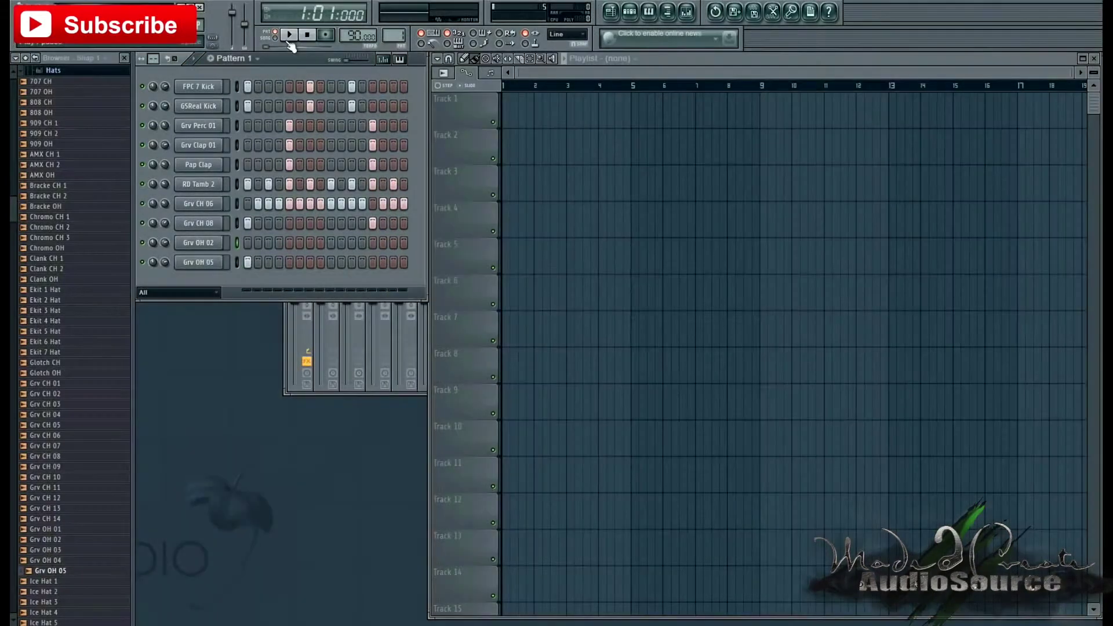
pyautogui.click(289, 39)
pyautogui.click(310, 242)
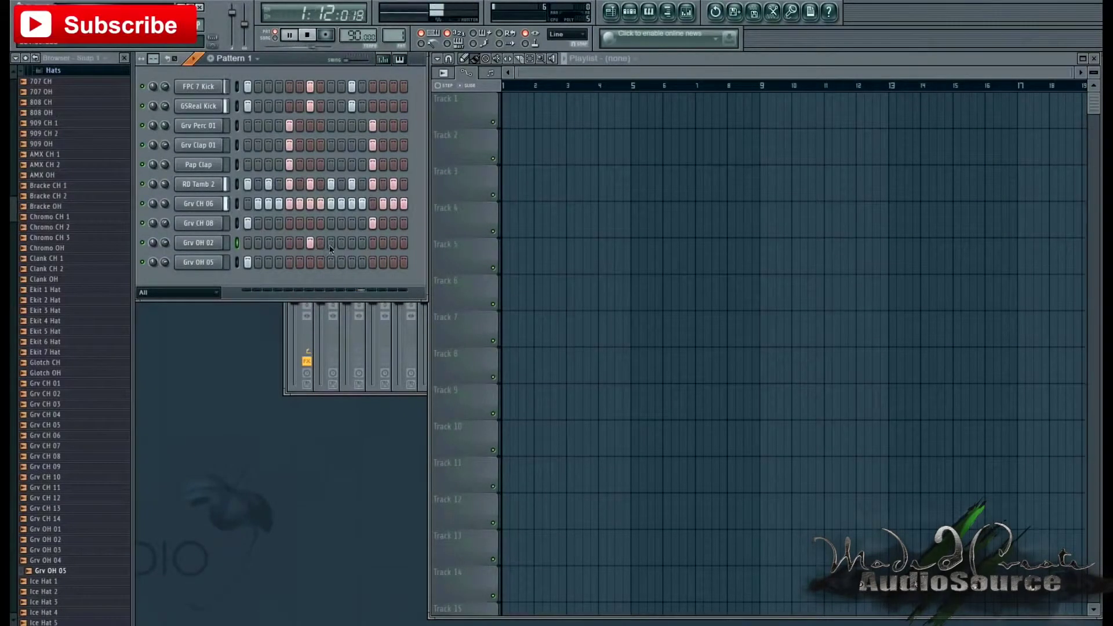
pyautogui.click(352, 243)
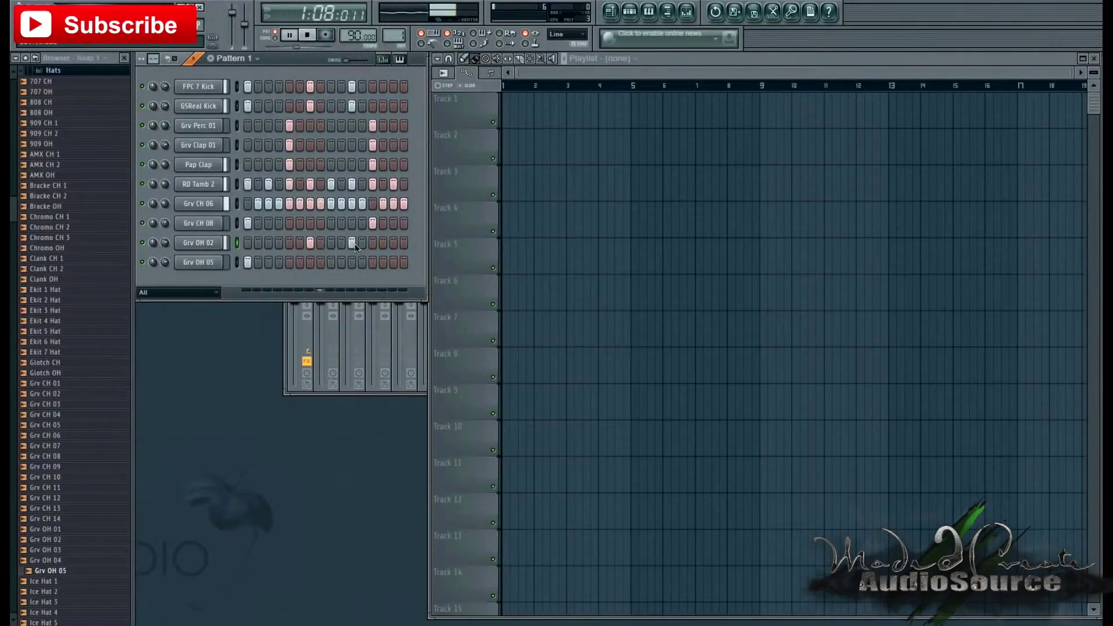
pyautogui.click(248, 245)
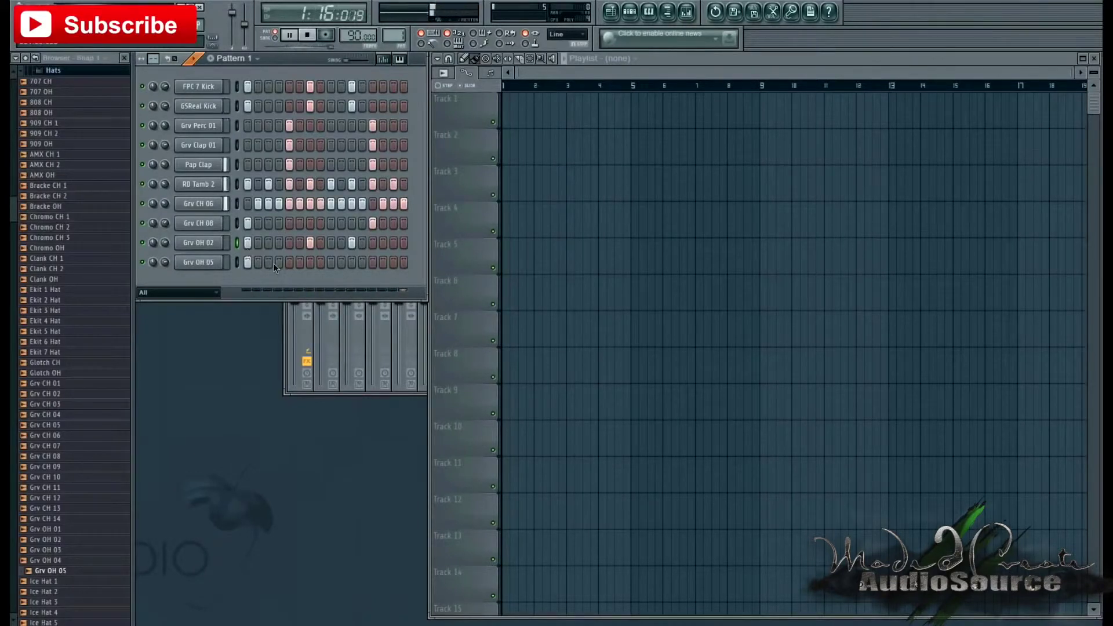
pyautogui.click(308, 36)
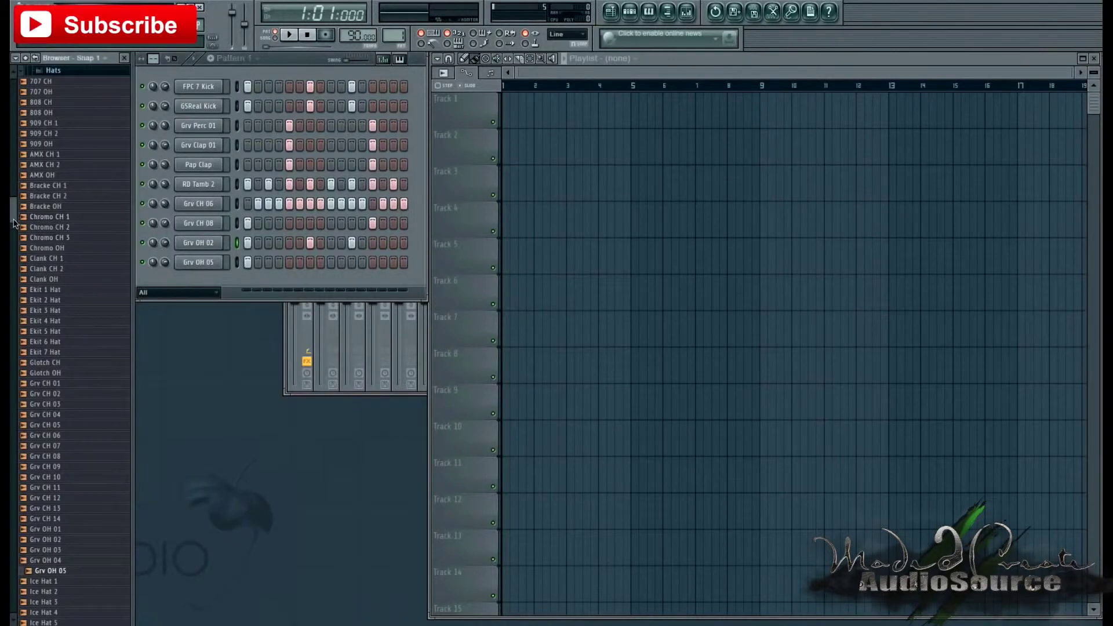
# - Add the Ice Hat 5 sample as a new channel below Grv OH 05
pyautogui.scroll(-2, 58, 557)
pyautogui.click(51, 558)
pyautogui.moveTo(56, 573); pyautogui.dragTo(290, 287)
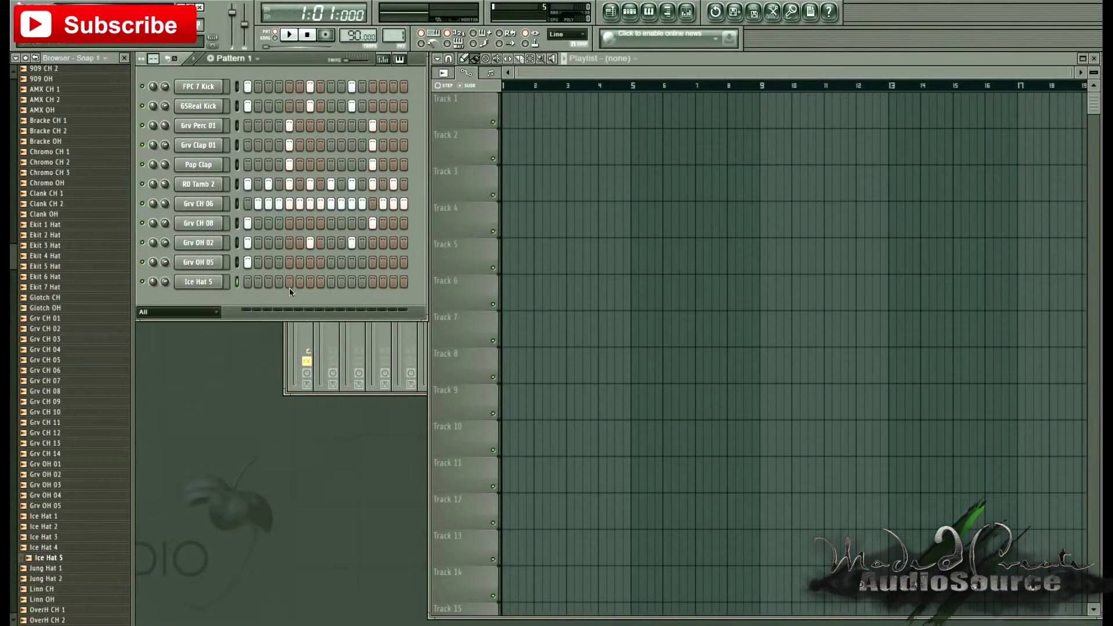
# - Place an Ice Hat 5 hit on step 3 only and play the pattern to hear it
pyautogui.click(278, 282)
pyautogui.click(279, 282)
pyautogui.click(268, 282)
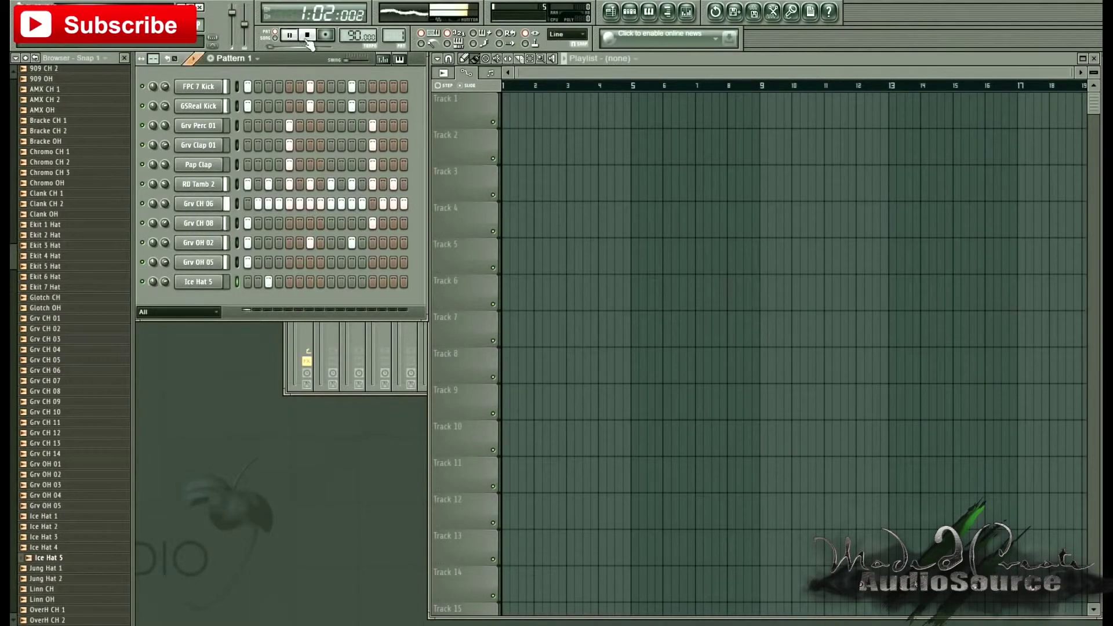
pyautogui.click(297, 35)
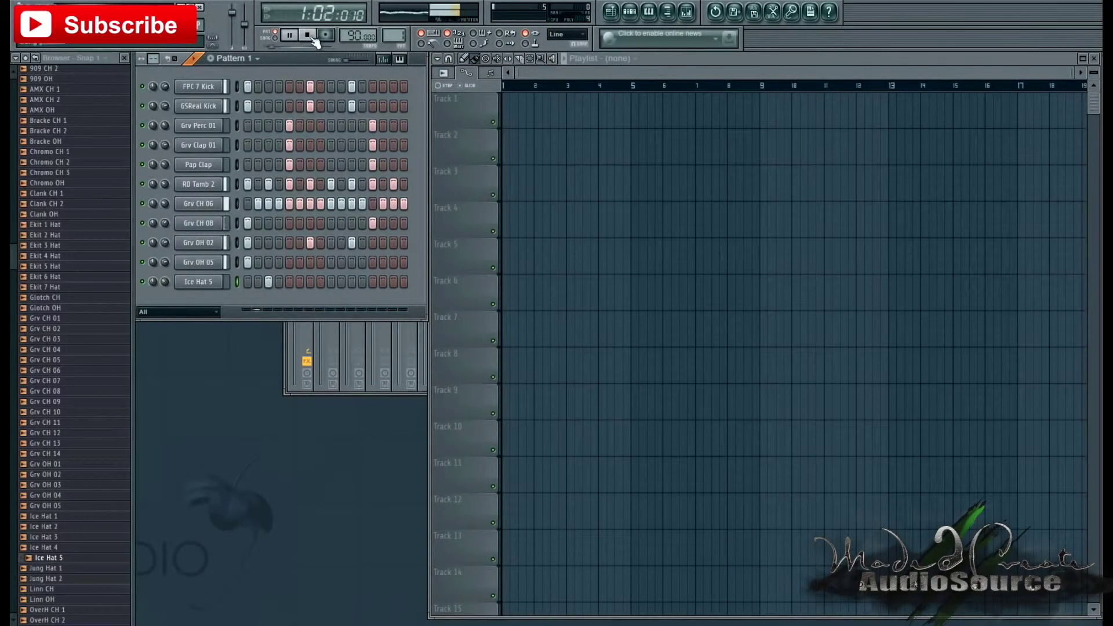
pyautogui.press('space')
# - Add the Stomper OH sample as a new channel below Ice Hat 5 and start playback
pyautogui.scroll(-6, 70, 559)
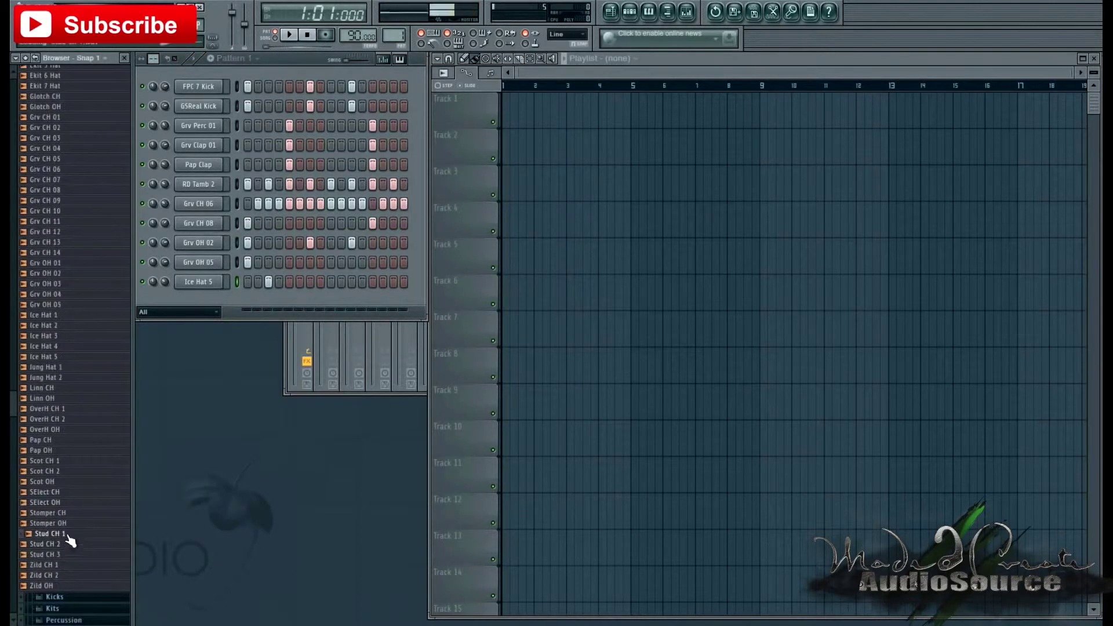
pyautogui.click(68, 524)
pyautogui.moveTo(65, 529); pyautogui.dragTo(211, 325)
pyautogui.click(290, 36)
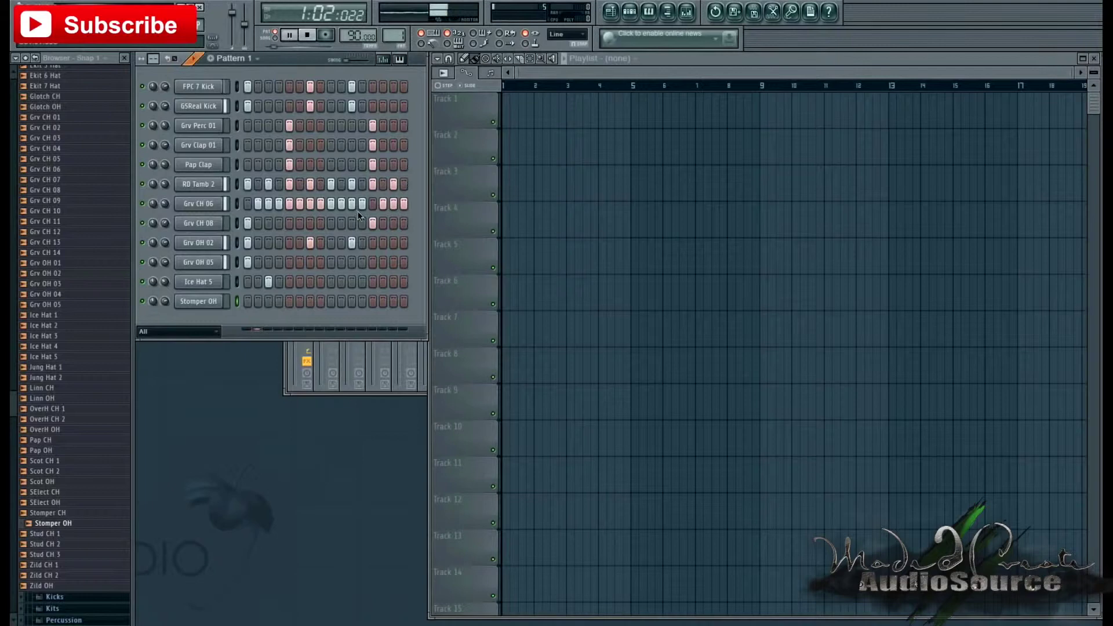
# - During playback, try Stomper OH on steps 13, 9 and 11, keep it only on step 15, and stop playback
pyautogui.click(373, 301)
pyautogui.click(373, 301)
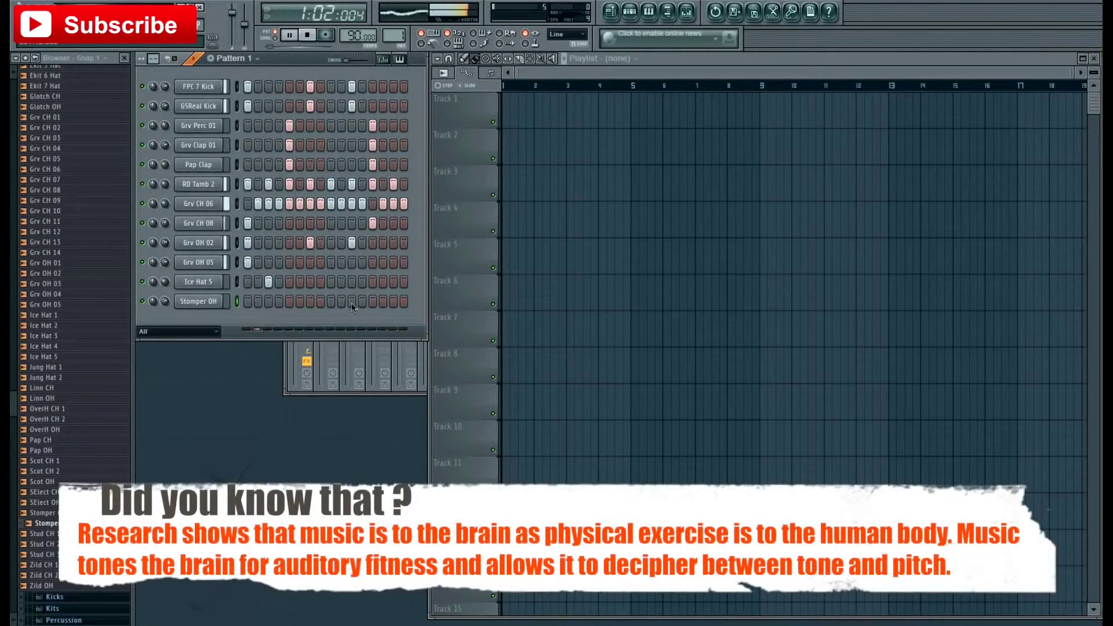
pyautogui.click(331, 301)
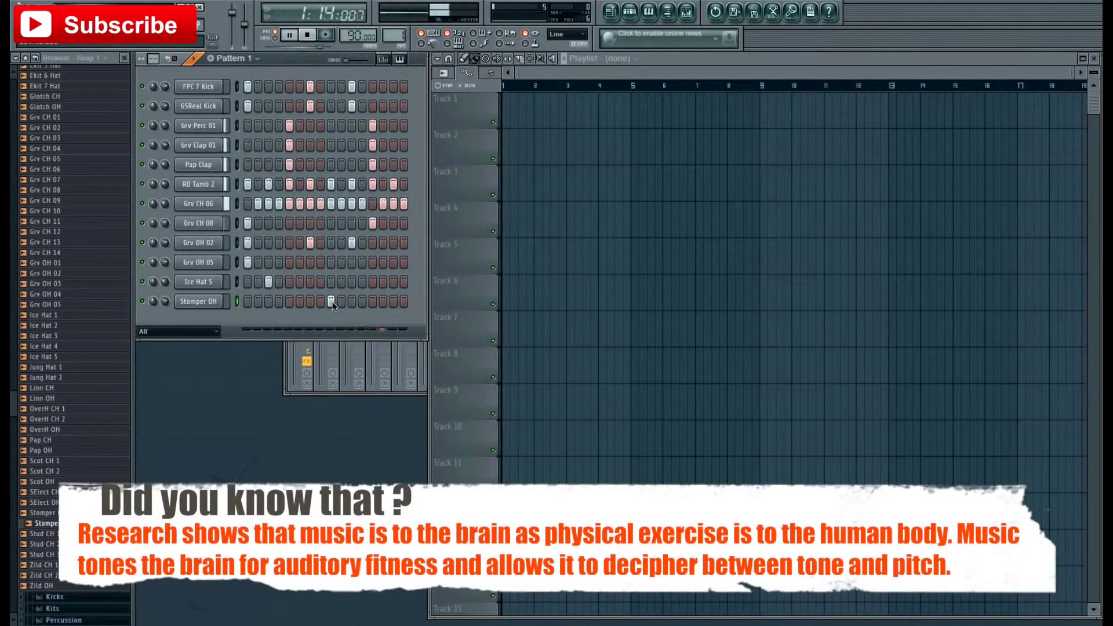
pyautogui.click(331, 300)
pyautogui.click(352, 301)
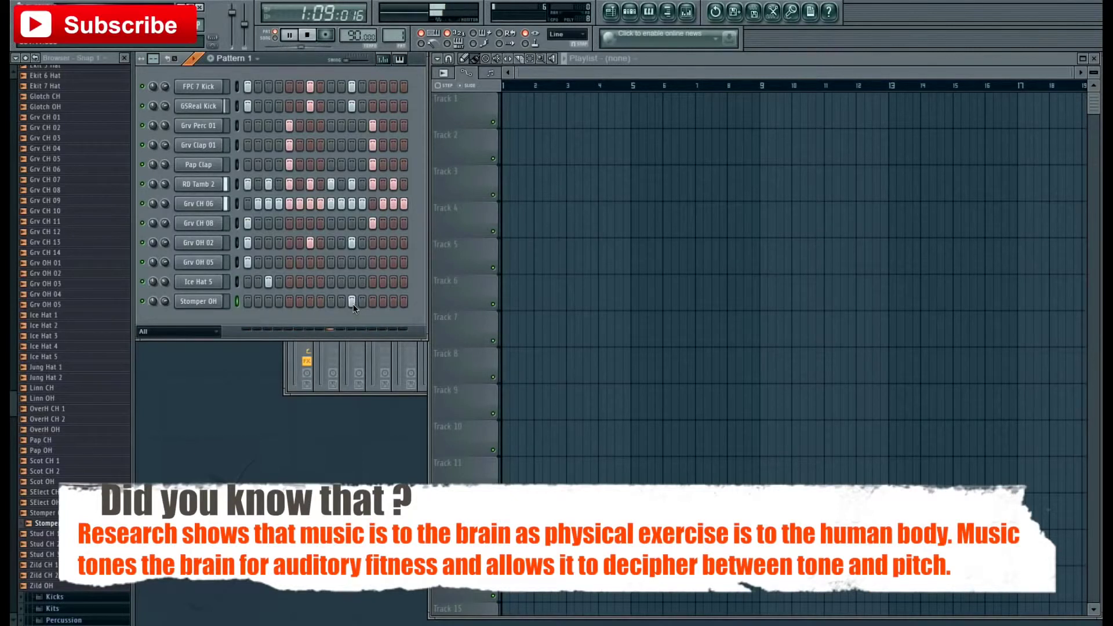
pyautogui.click(351, 301)
pyautogui.click(393, 301)
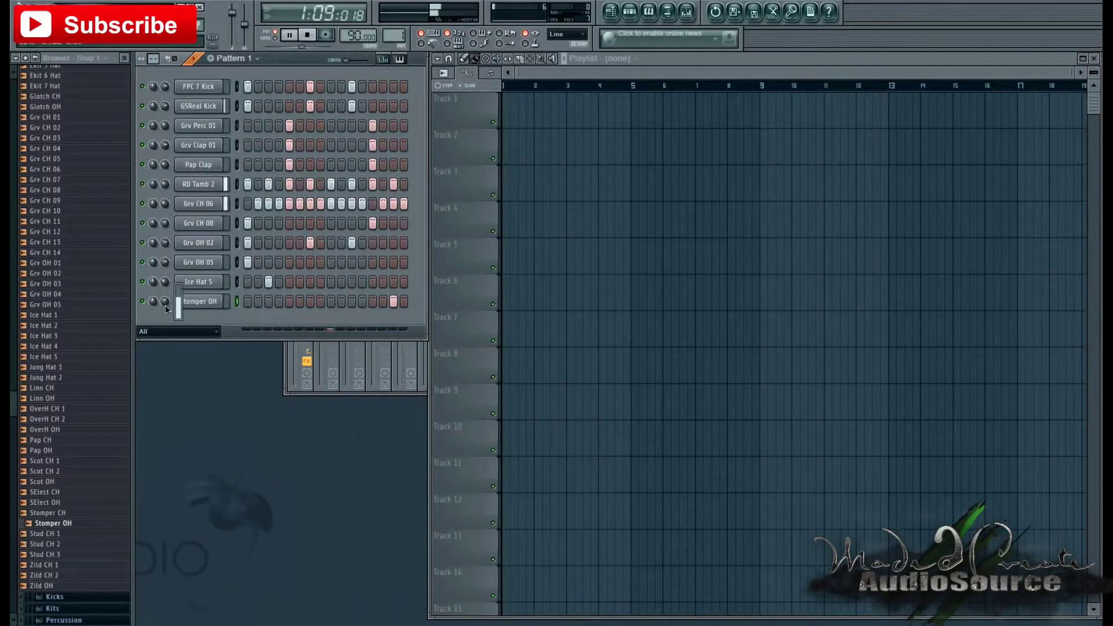
pyautogui.click(316, 40)
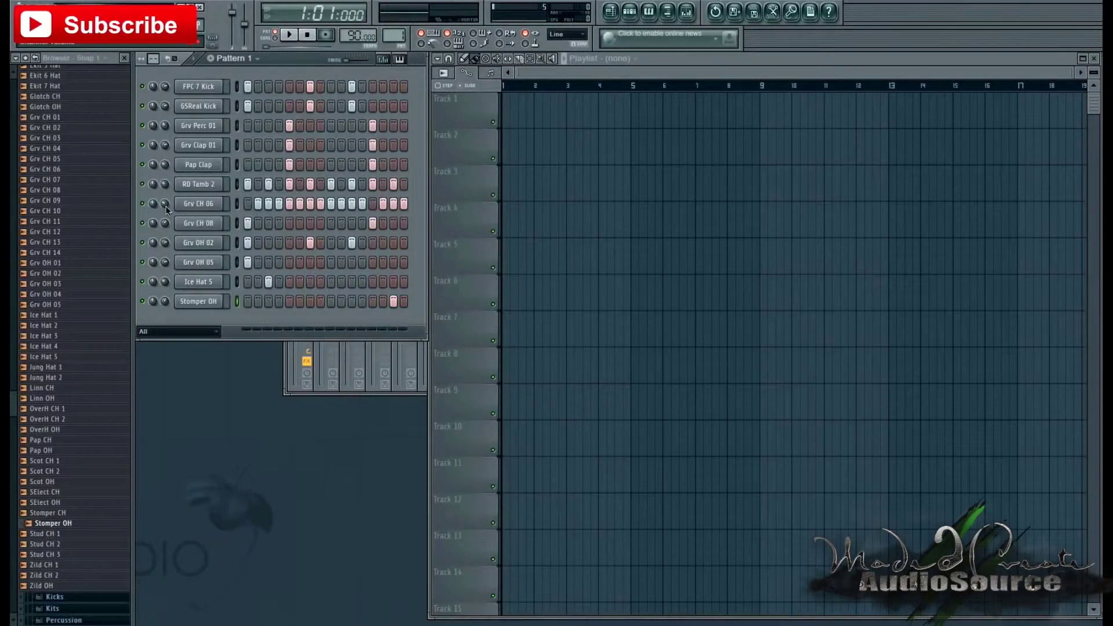
# - Fill bars 1 to 4 of playlist Track 1 with Pattern 1 clips
pyautogui.click(504, 110)
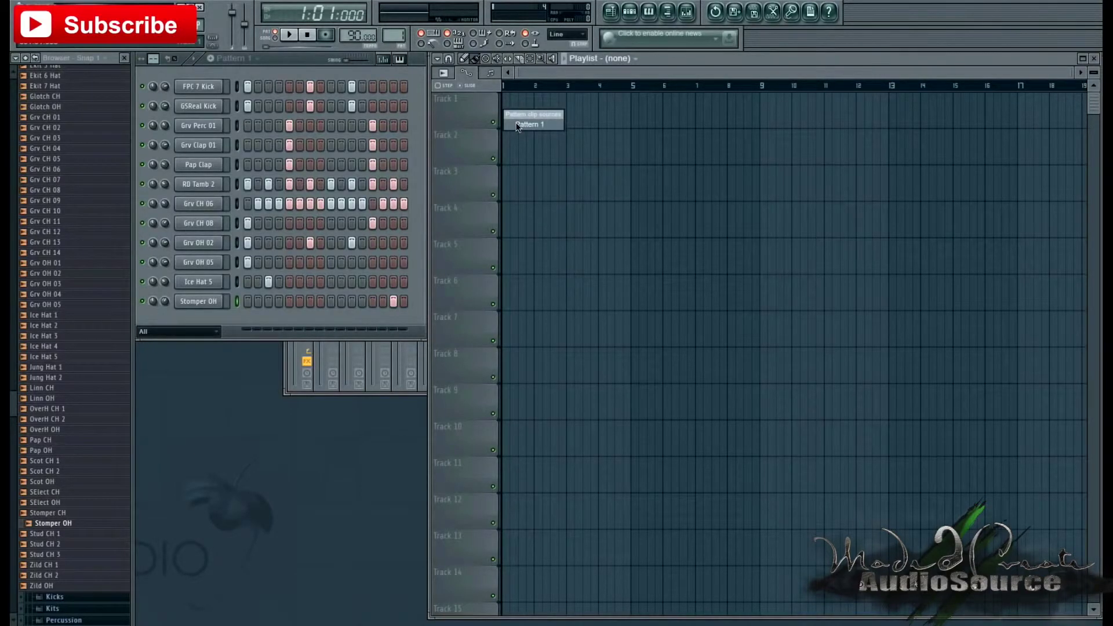
pyautogui.click(517, 124)
pyautogui.moveTo(507, 107); pyautogui.dragTo(618, 104)
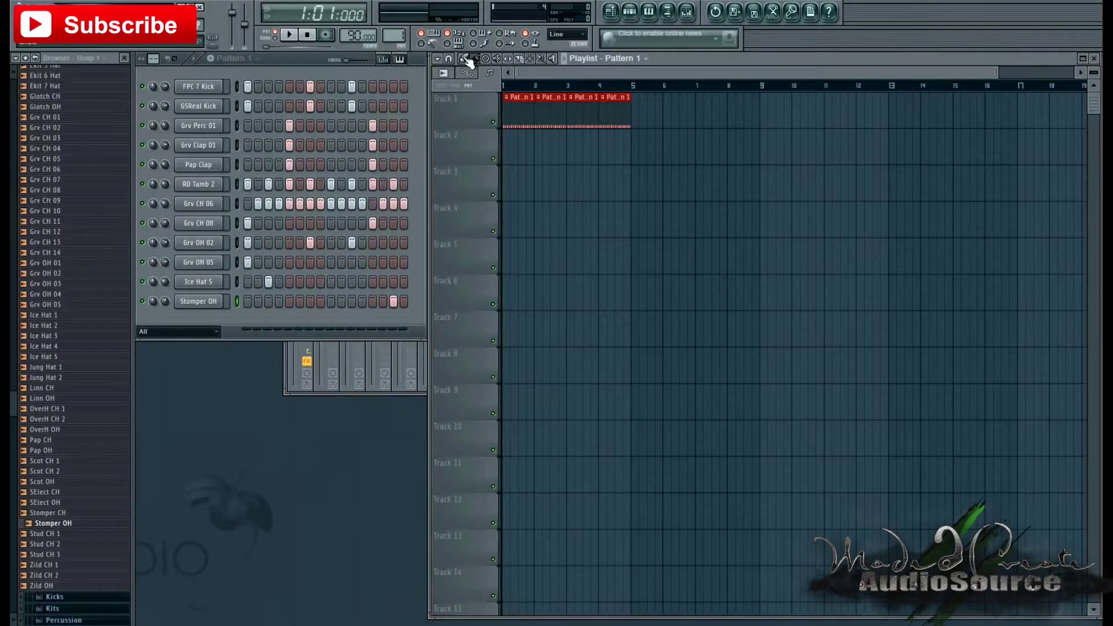
# - Make the bar 2 clip unique as Pattern 2 and show its steps for editing
pyautogui.rightClick(539, 100)
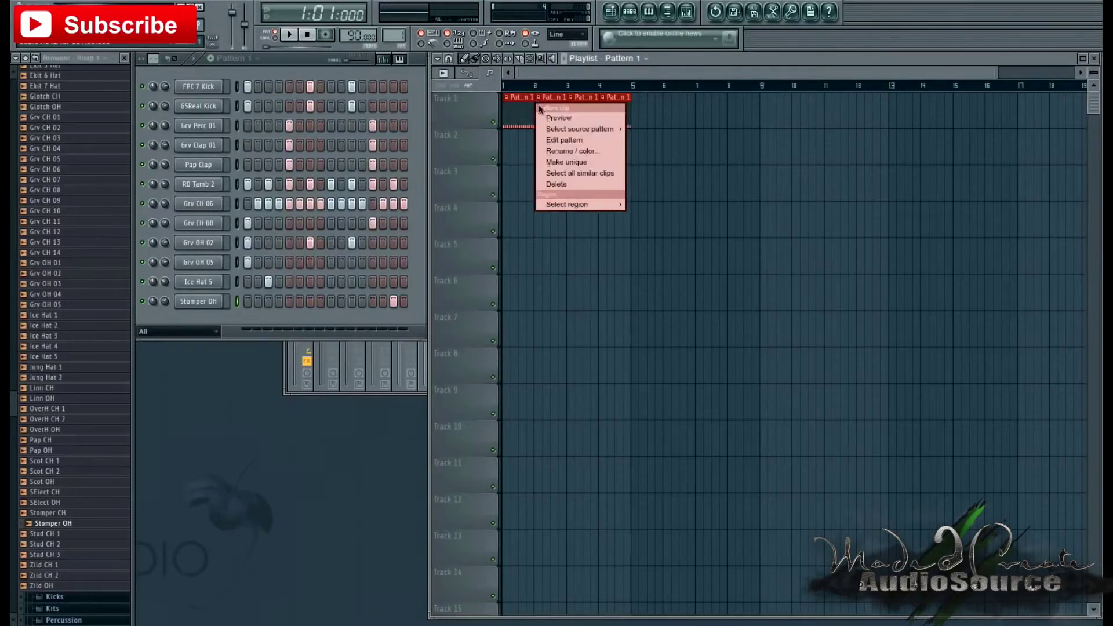
pyautogui.click(578, 163)
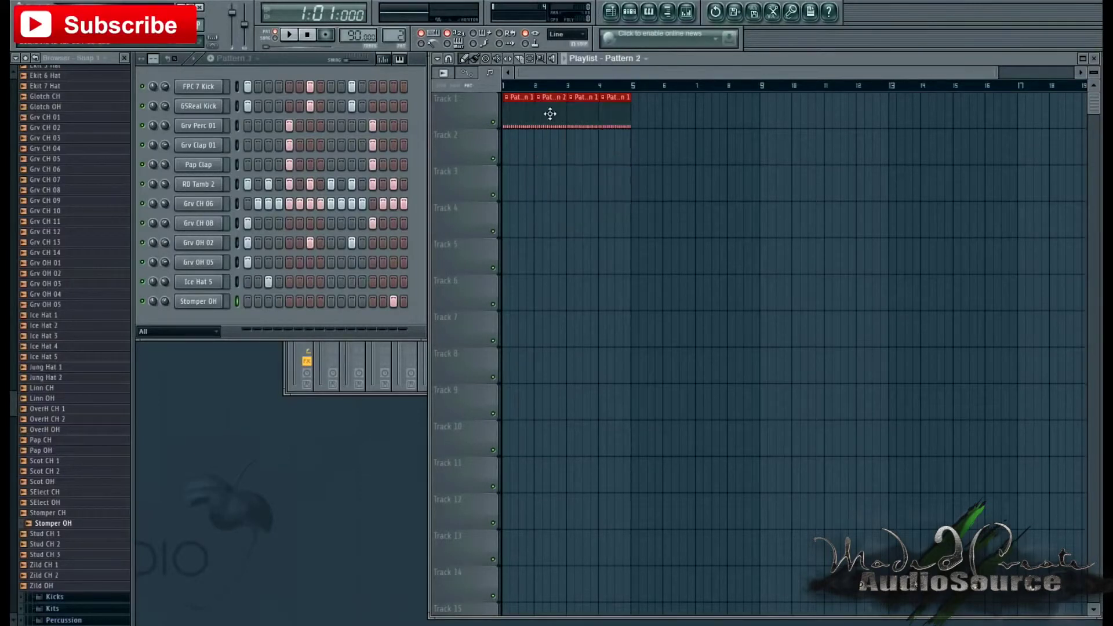
pyautogui.press('F6')
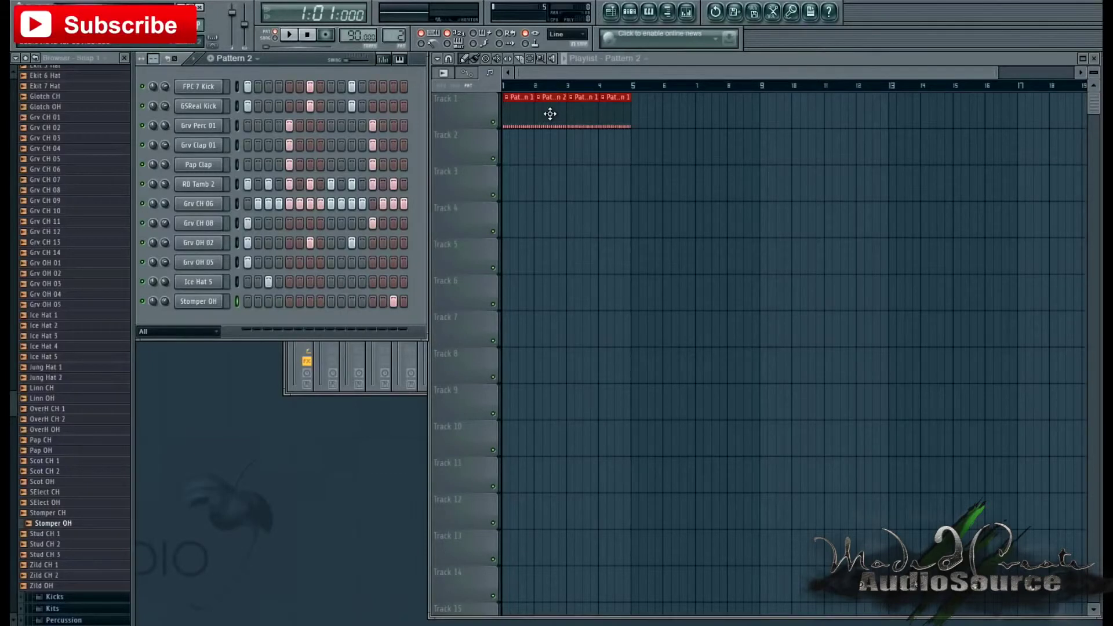
# - In Pattern 2, clear Grv CH 06 steps 9–11, add both kicks and Grv OH 02 on step 15, and play the arrangement
pyautogui.moveTo(331, 204); pyautogui.dragTo(349, 207)
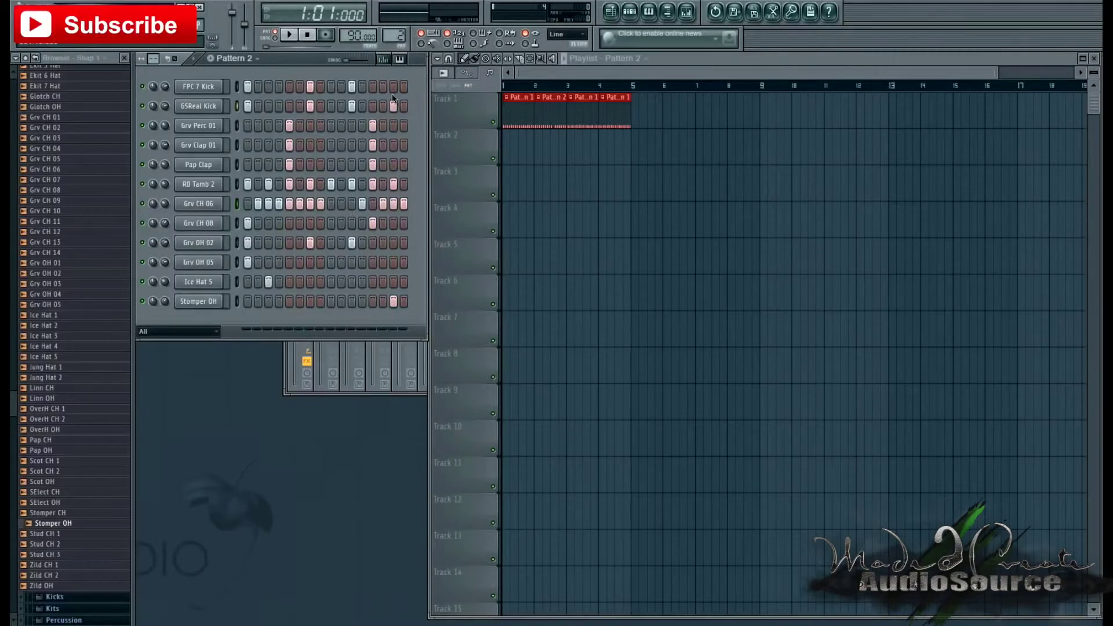
pyautogui.moveTo(395, 106); pyautogui.dragTo(392, 91)
pyautogui.click(289, 35)
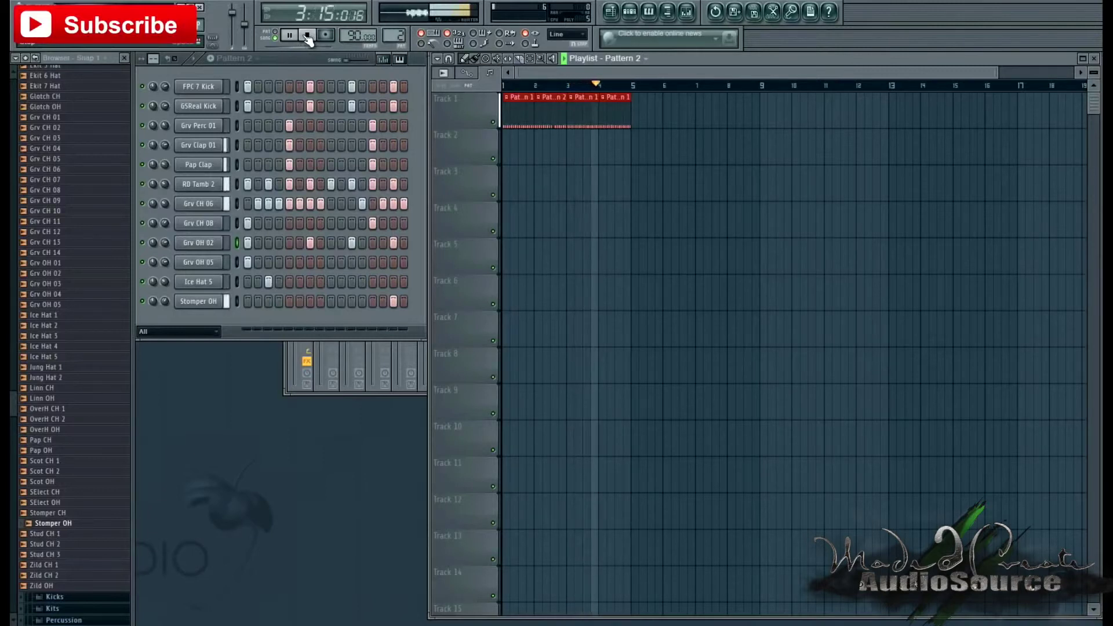
pyautogui.click(307, 35)
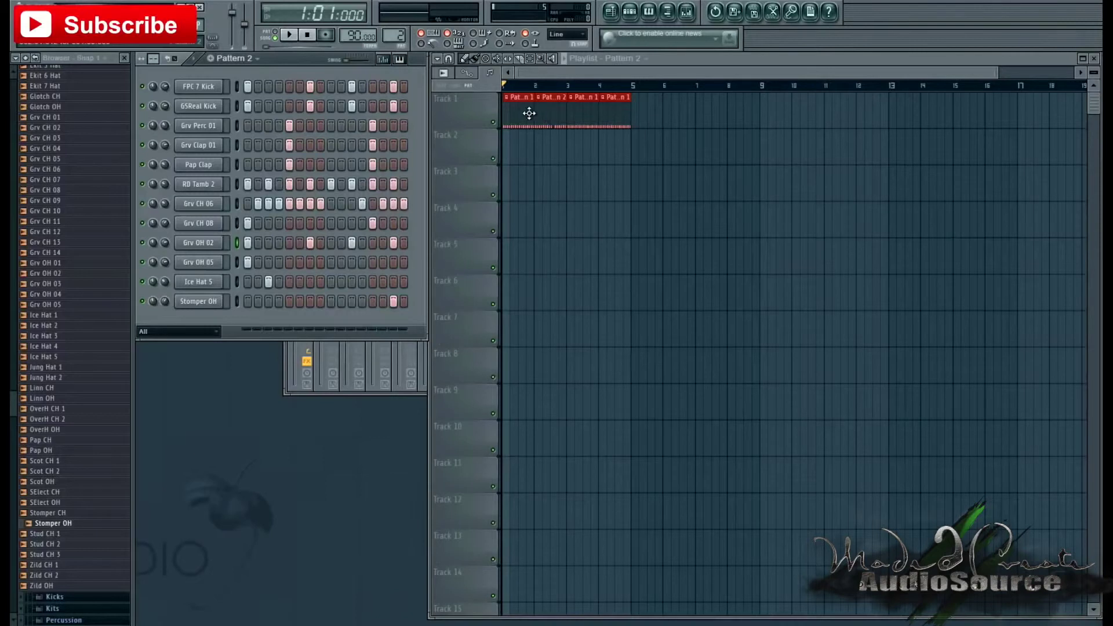
# - Replace the Pattern 1 clip in bar 4 of Track 1 with a Pattern 2 clip
pyautogui.click(518, 110)
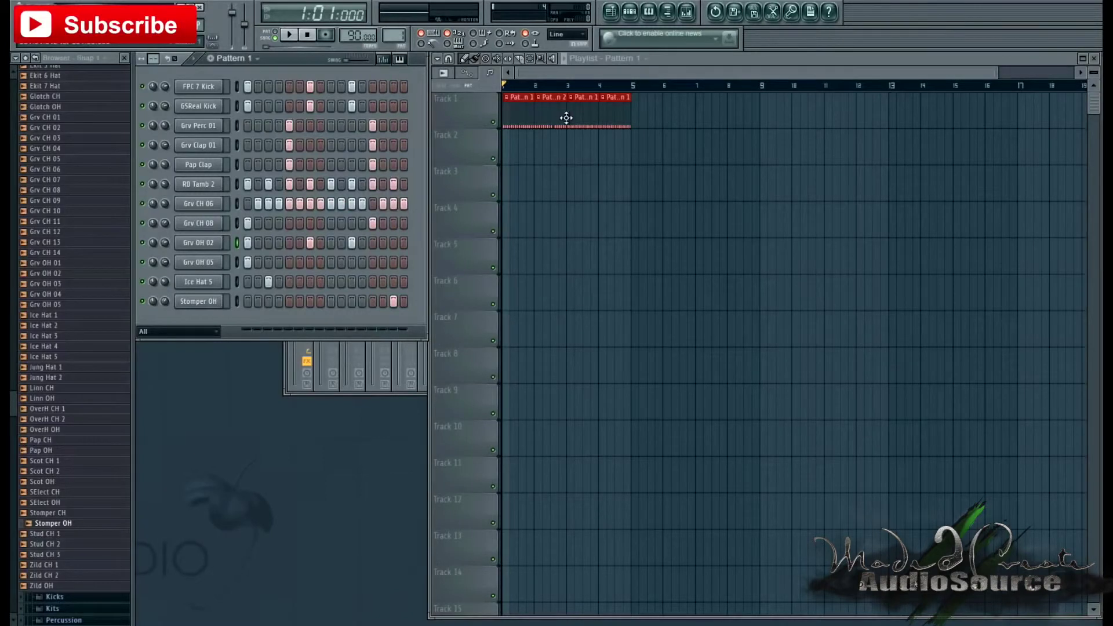
pyautogui.rightClick(617, 112)
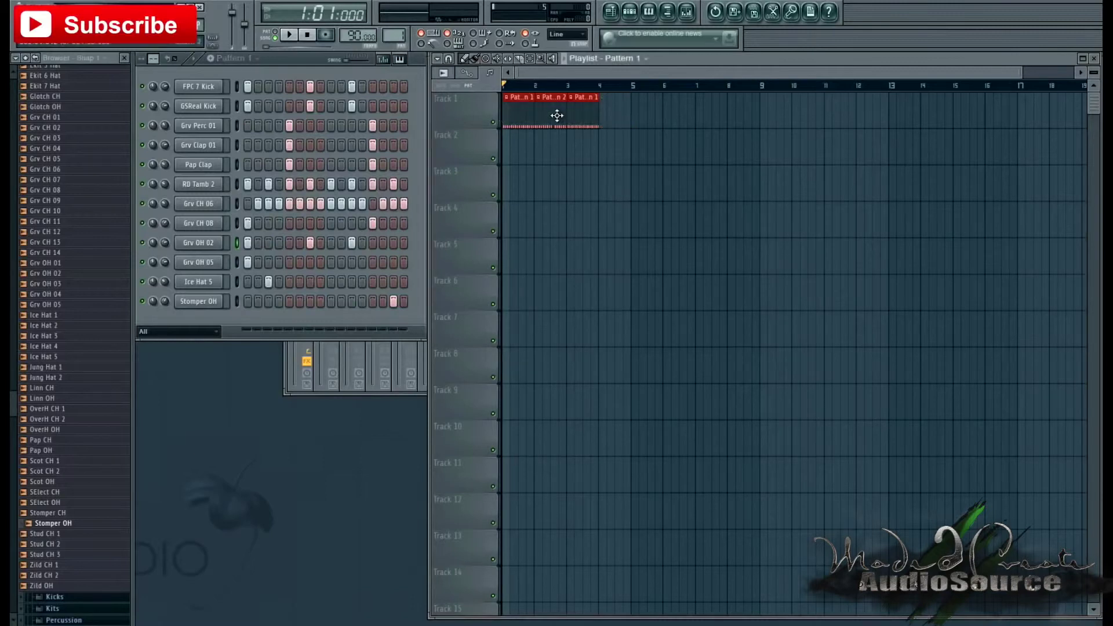
pyautogui.click(599, 99)
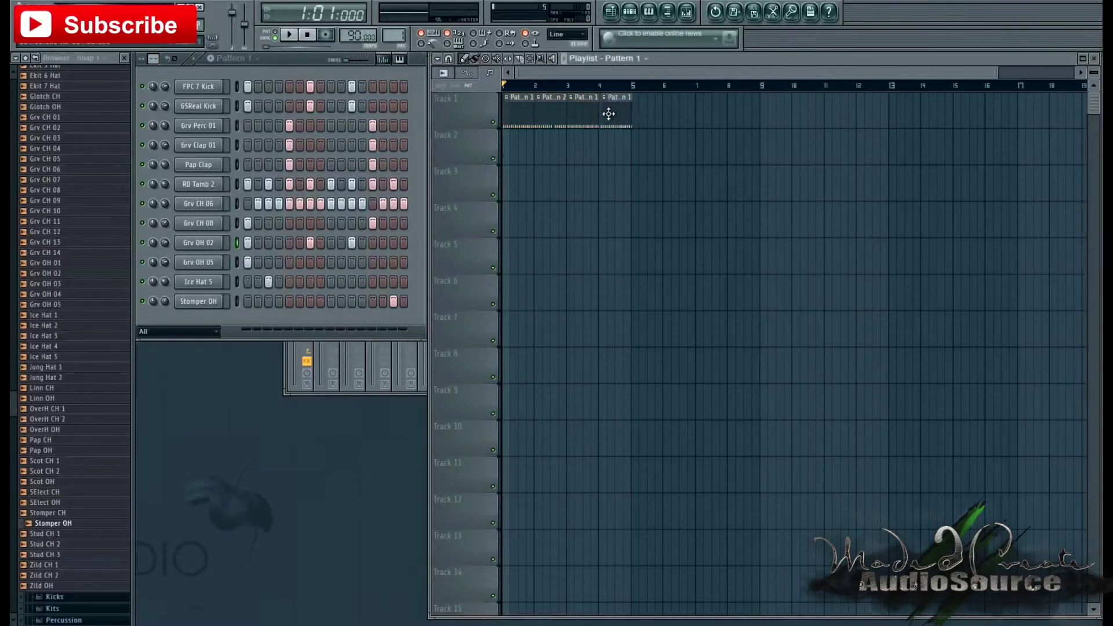
# - Collapse the sample browser to its top-level folders
pyautogui.click(26, 59)
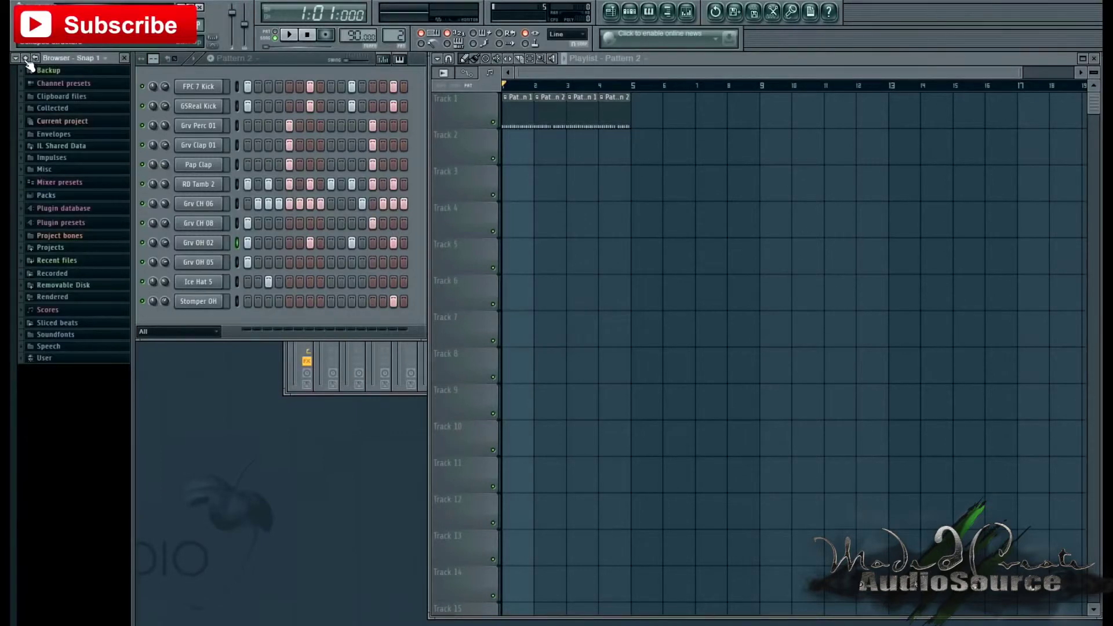